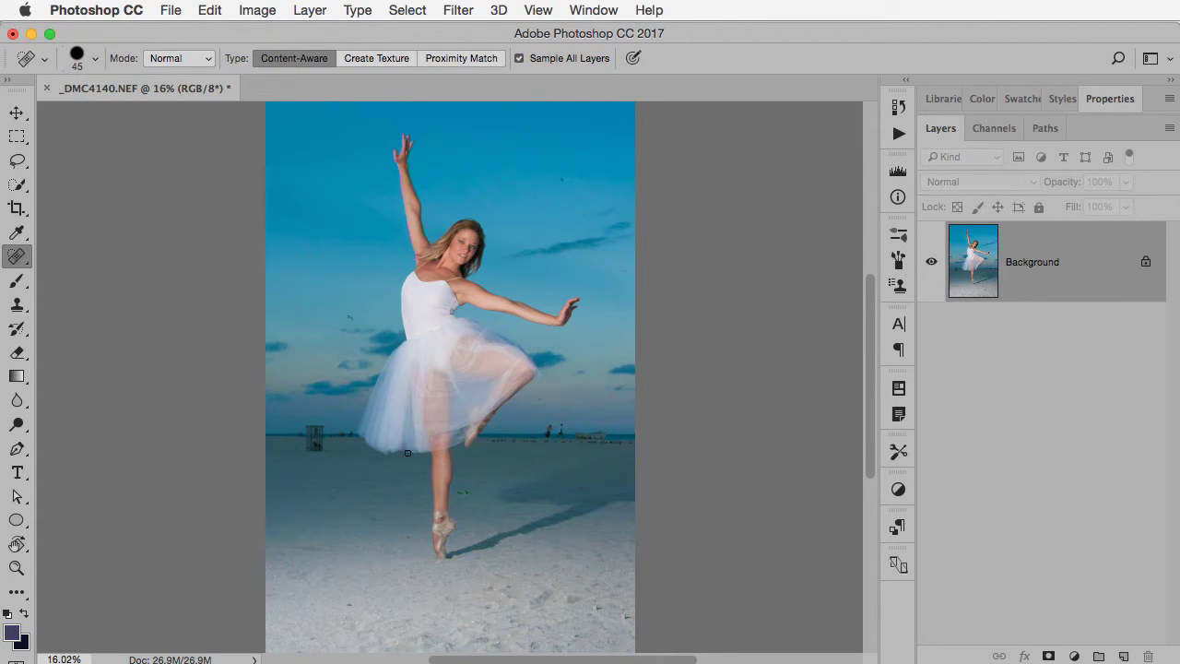
- Zoom in on the trash can and add an empty Layer 1 above the photo
left_click_drag(350, 445, 448, 416)
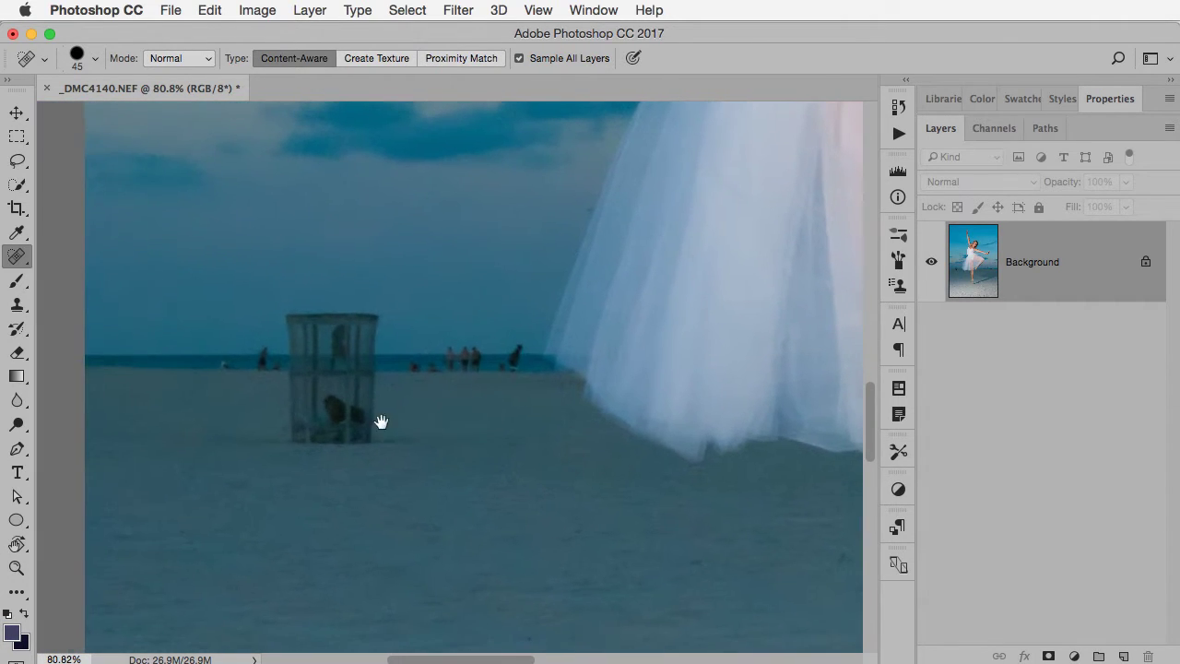
left_click_drag(556, 397, 360, 400)
mouse_move(446, 390)
left_mouse_down()
mouse_move(518, 400)
mouse_move(403, 493)
mouse_move(382, 485)
left_mouse_up()
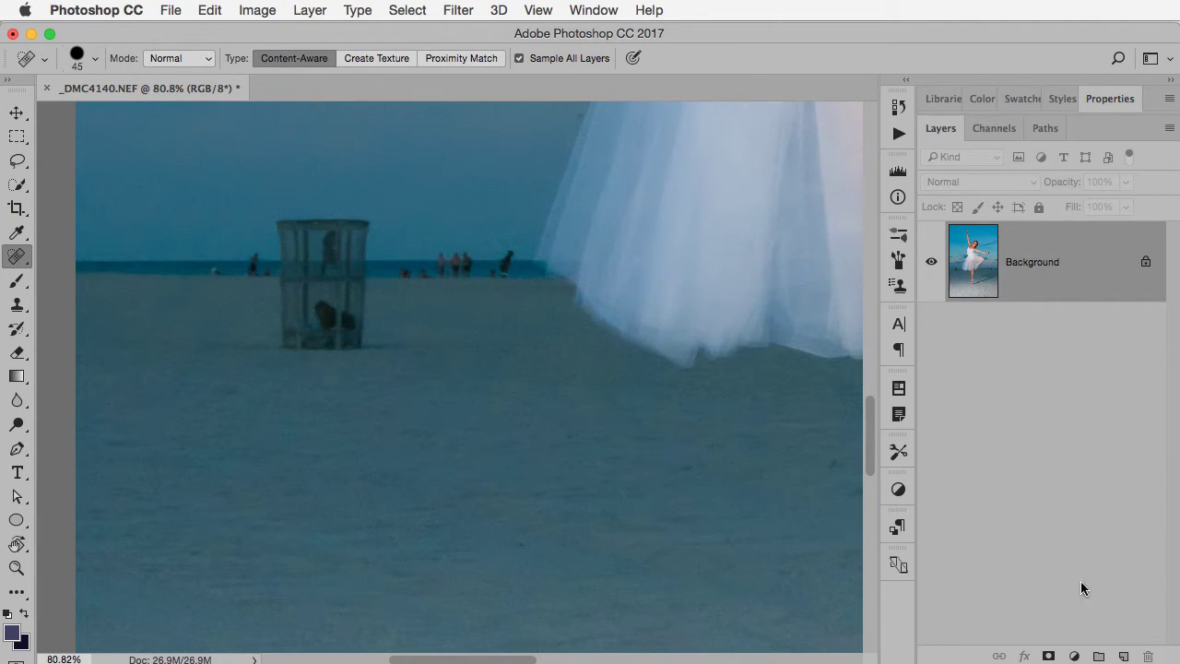
left_click(1125, 656)
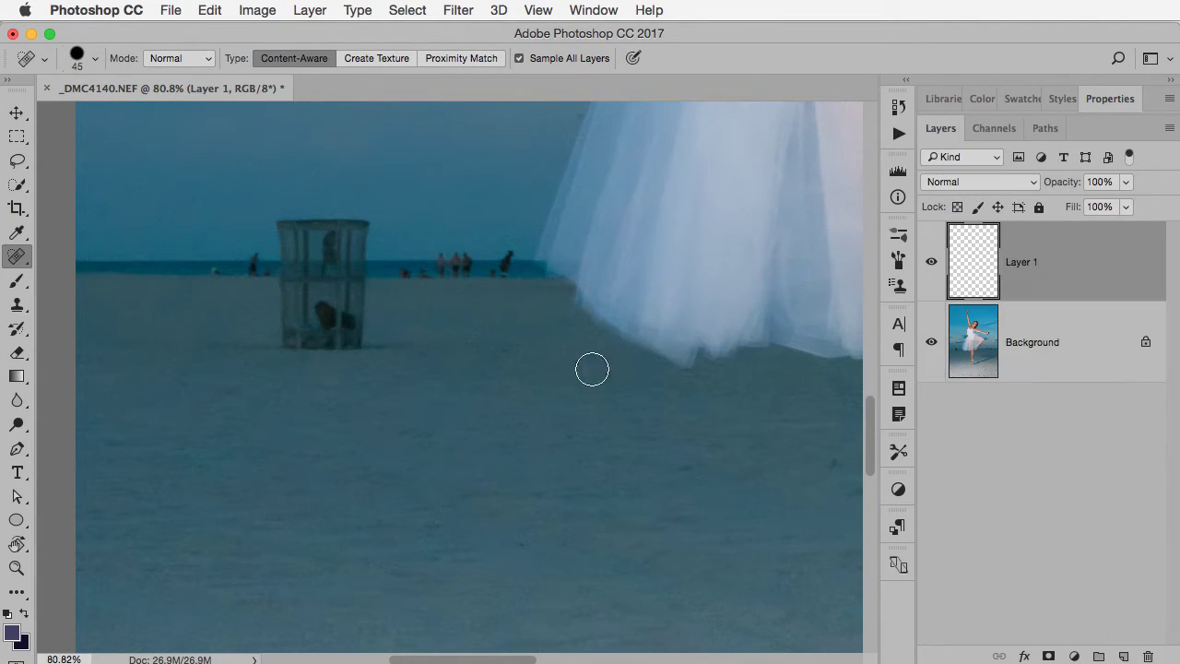
- Select the Clone Stamp with Aligned ticked and Sample set to Current & Below
key("s")
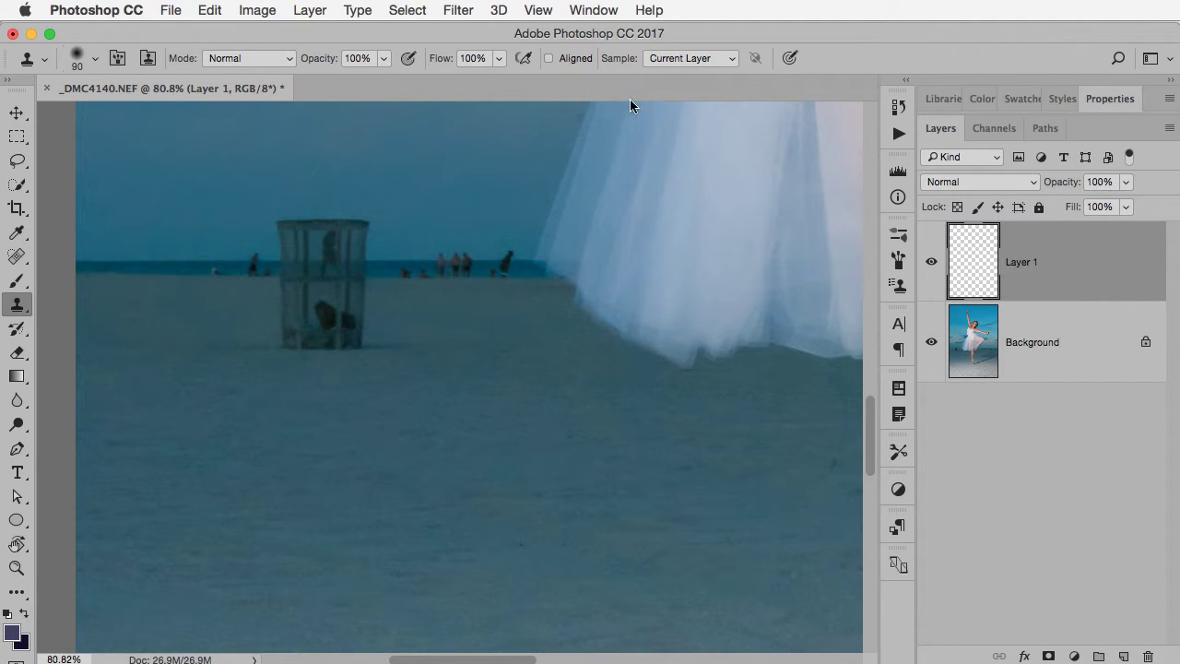
left_click(549, 58)
left_click(678, 65)
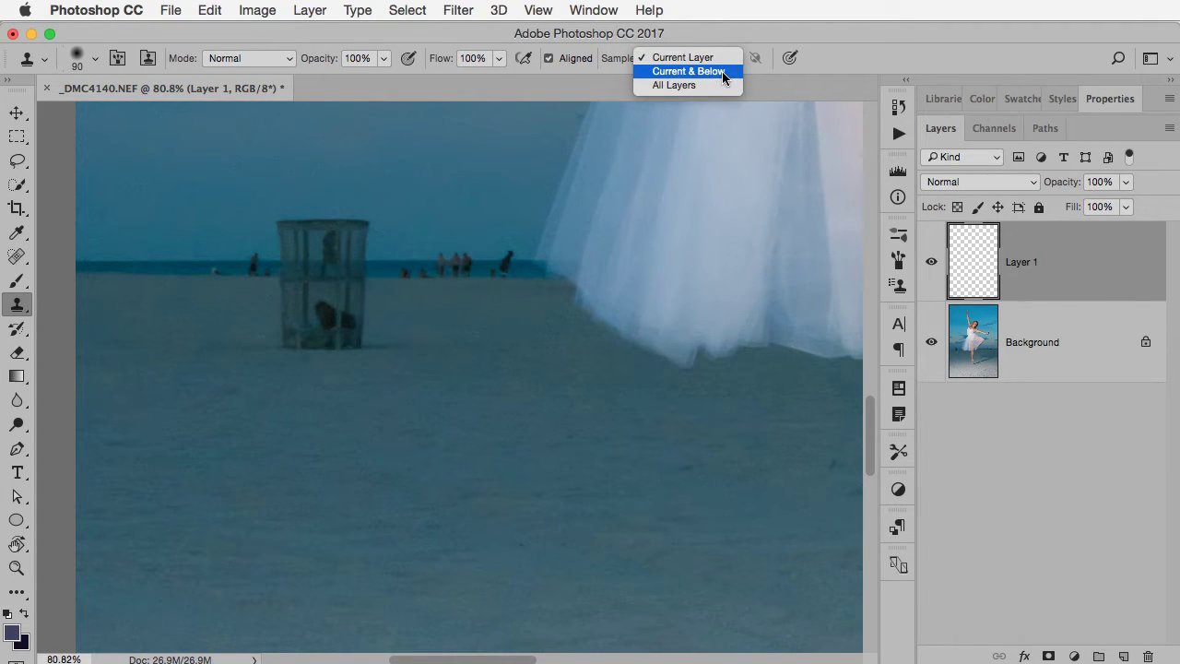
left_click(723, 71)
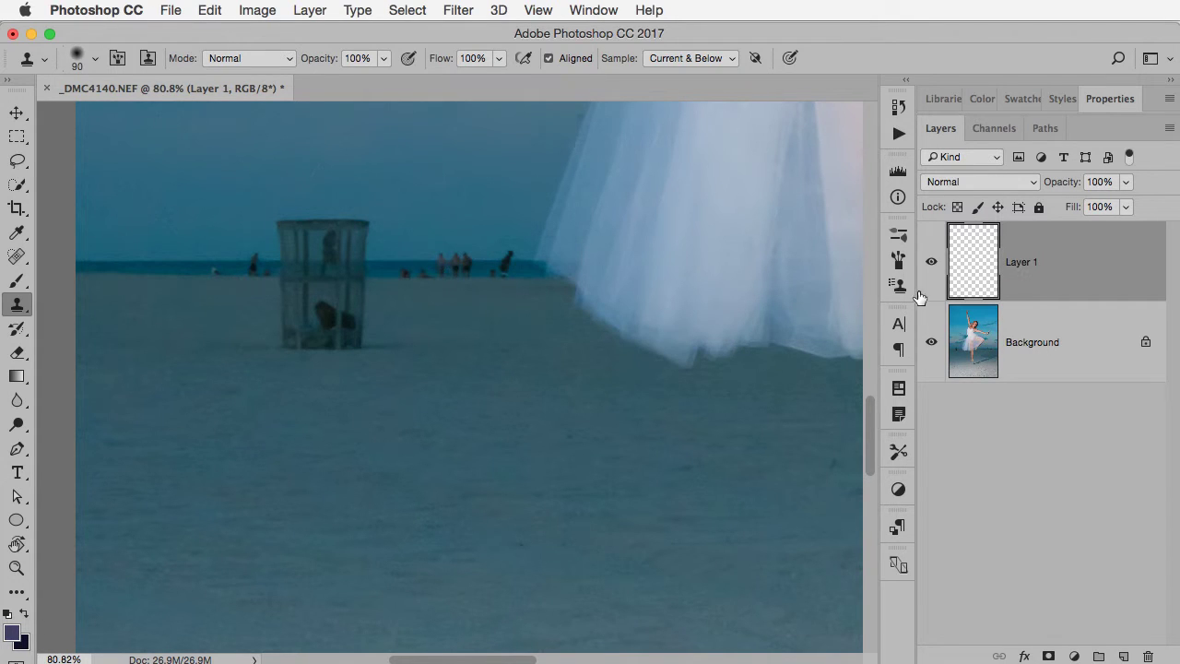
- Open the Clone Source panel from the Window menu, then close it again
left_click(593, 9)
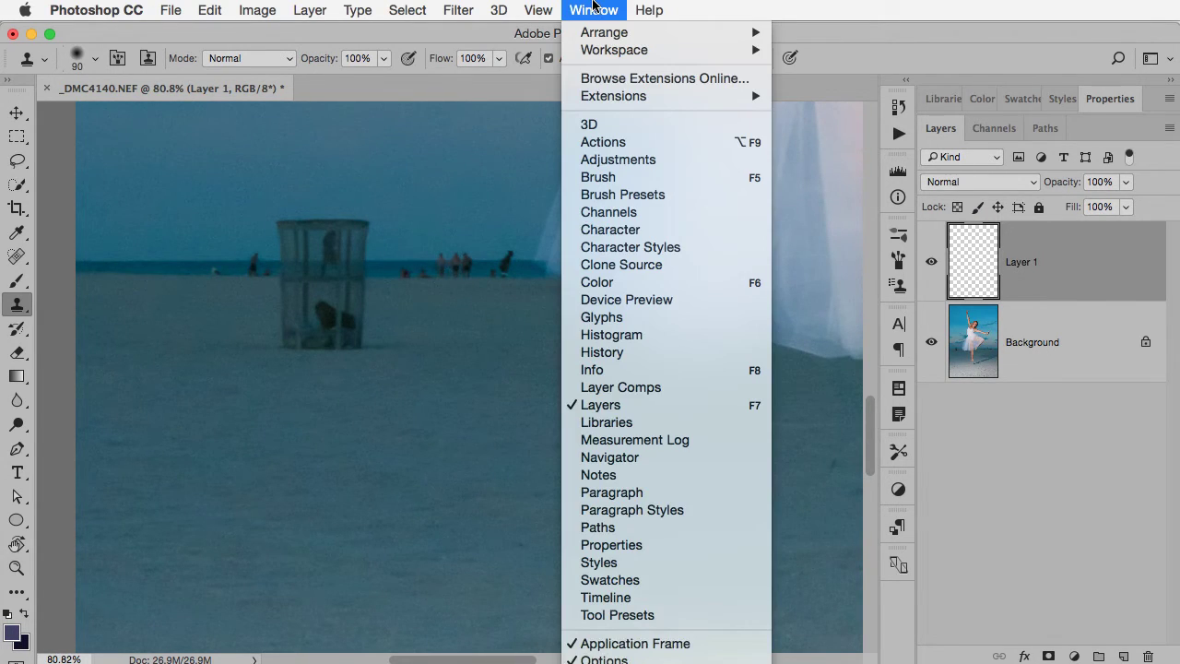
left_click(637, 266)
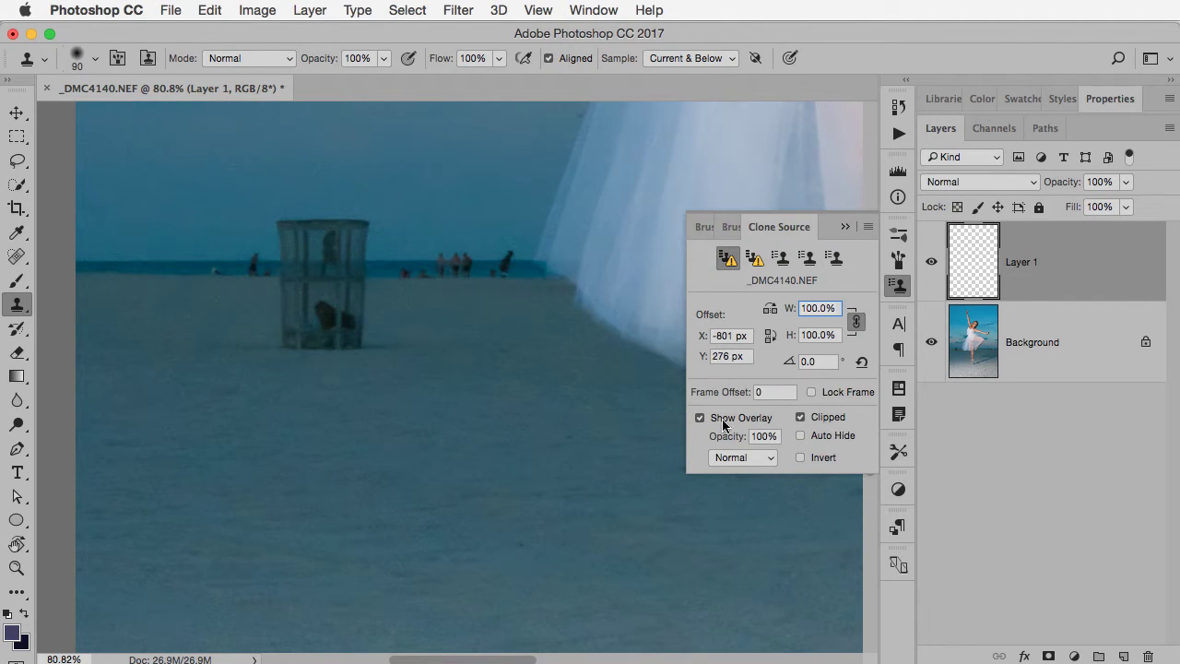
left_click(844, 226)
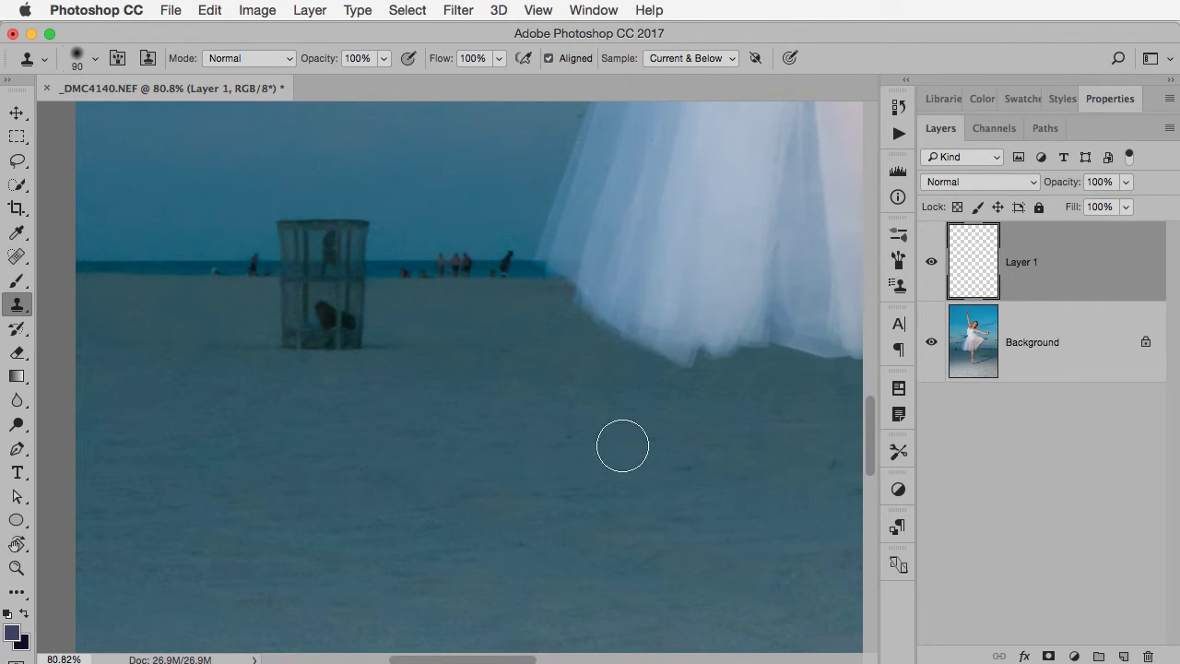
- Alt-click the horizon left of the trash can to set the clone source
mouse_move(225, 295)
left_mouse_down()
mouse_move(266, 367)
mouse_move(235, 403)
left_mouse_up()
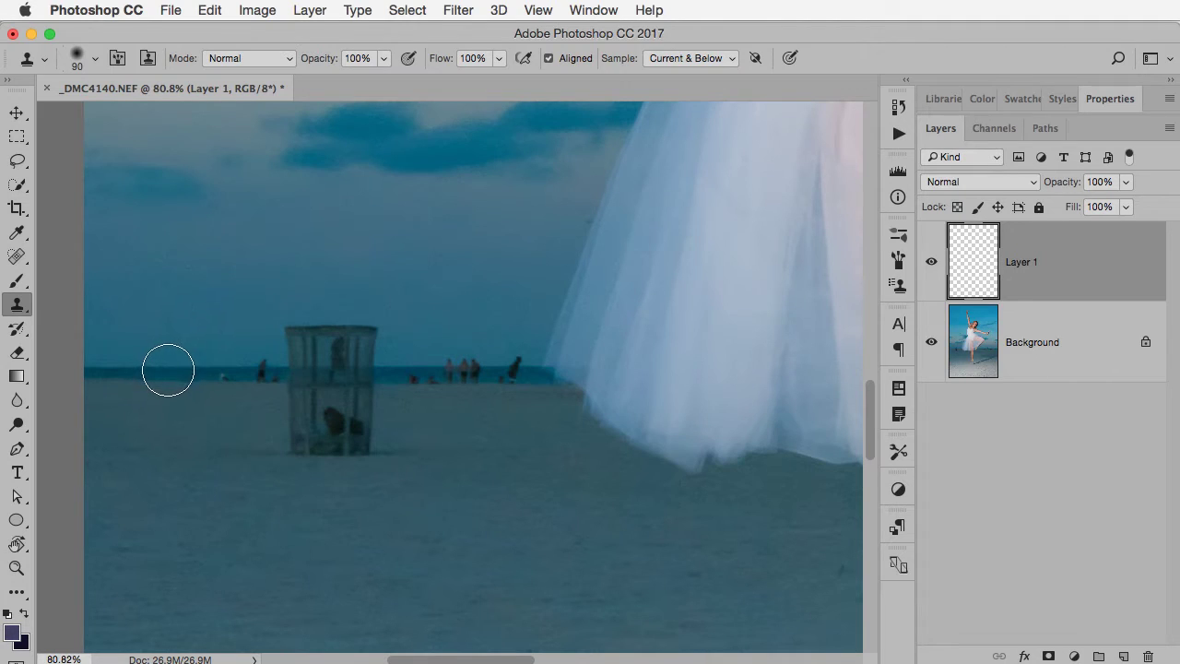
key("alt")
left_click(157, 368, "alt")
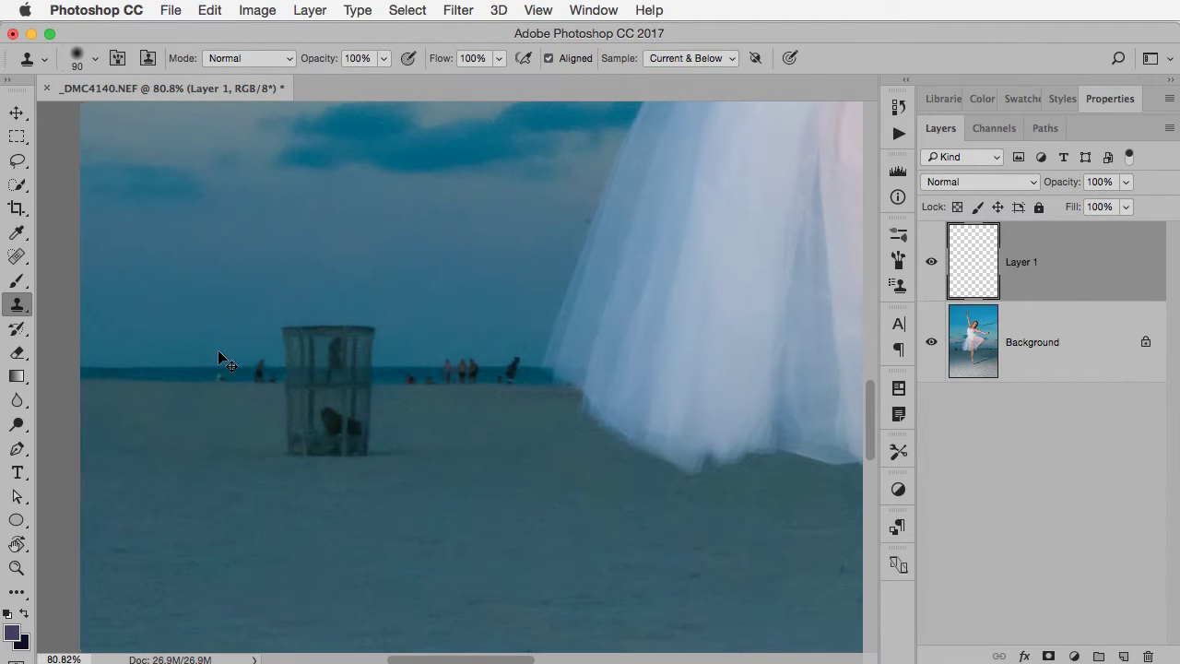
- At 100% zoom, clone horizon over the figure left of the trash can on Layer 1
key("super+1")
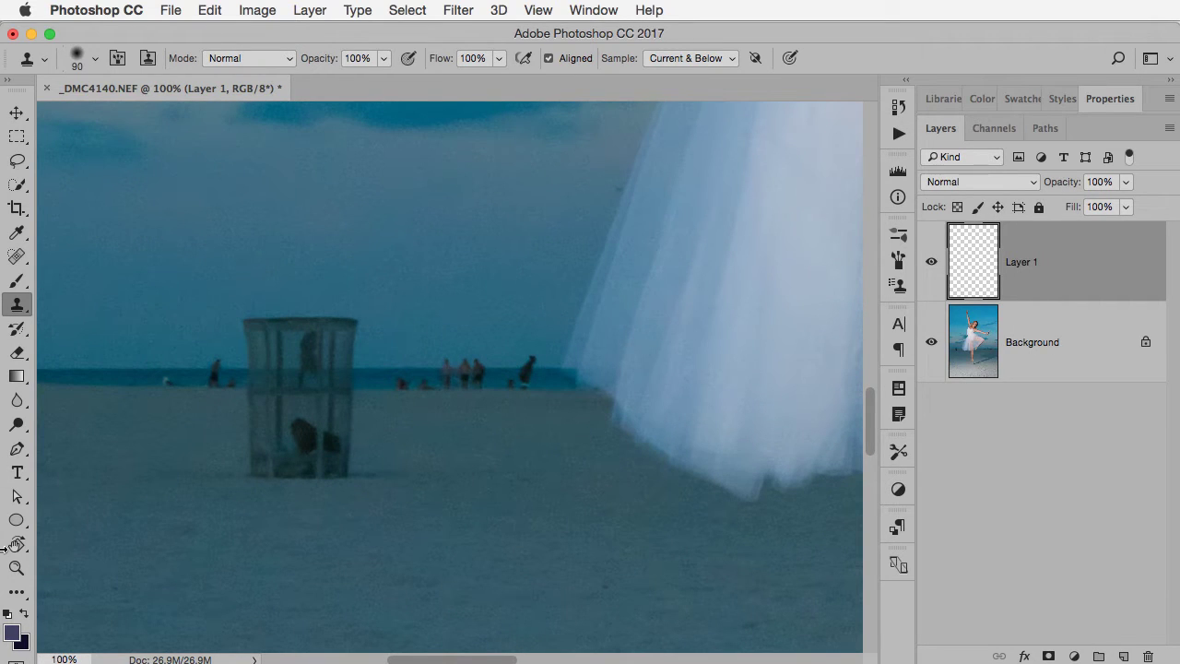
left_click_drag(108, 474, 342, 468)
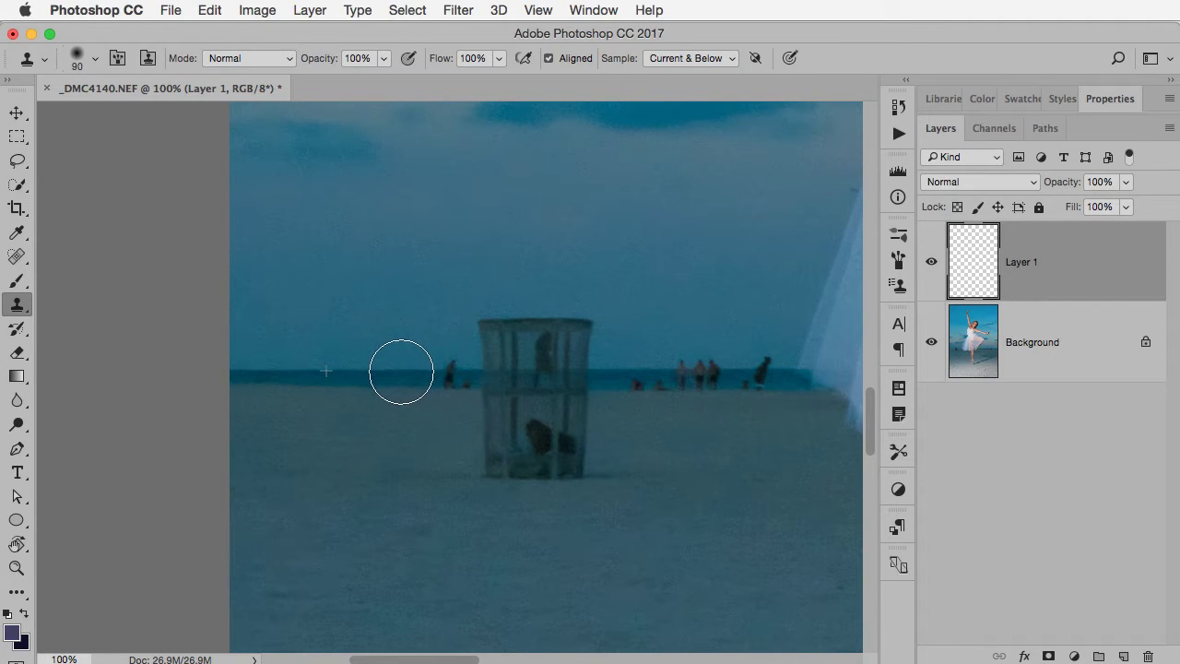
left_click_drag(414, 371, 410, 373)
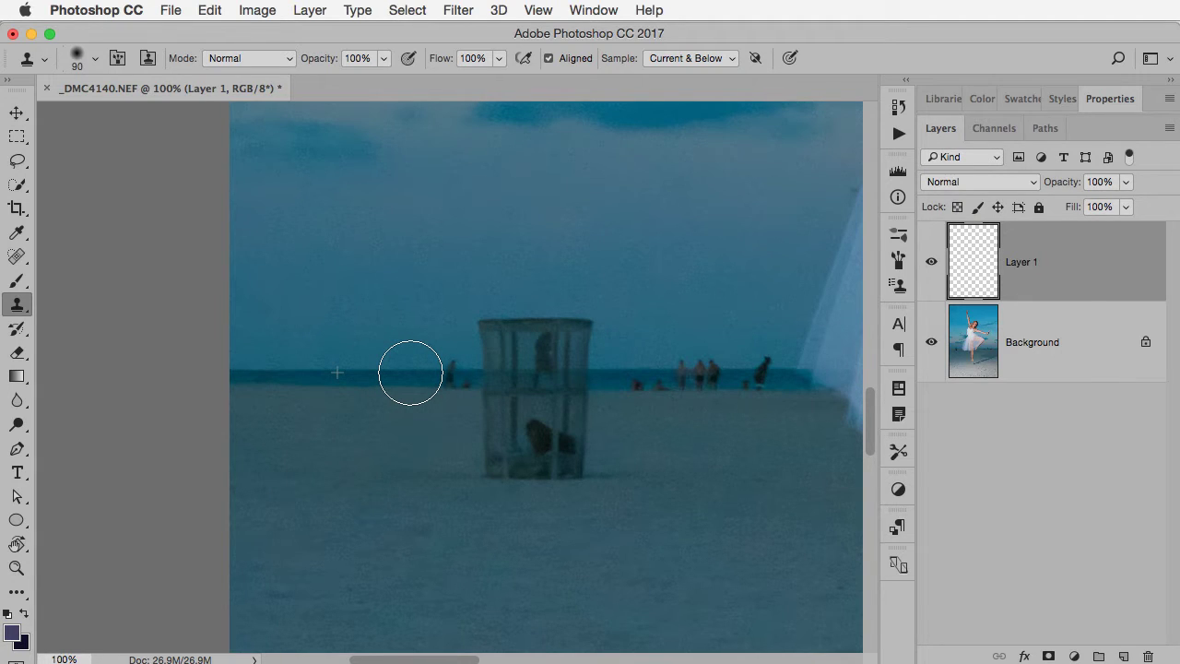
mouse_move(411, 372)
left_mouse_down()
mouse_move(475, 376)
mouse_move(464, 378)
left_mouse_up()
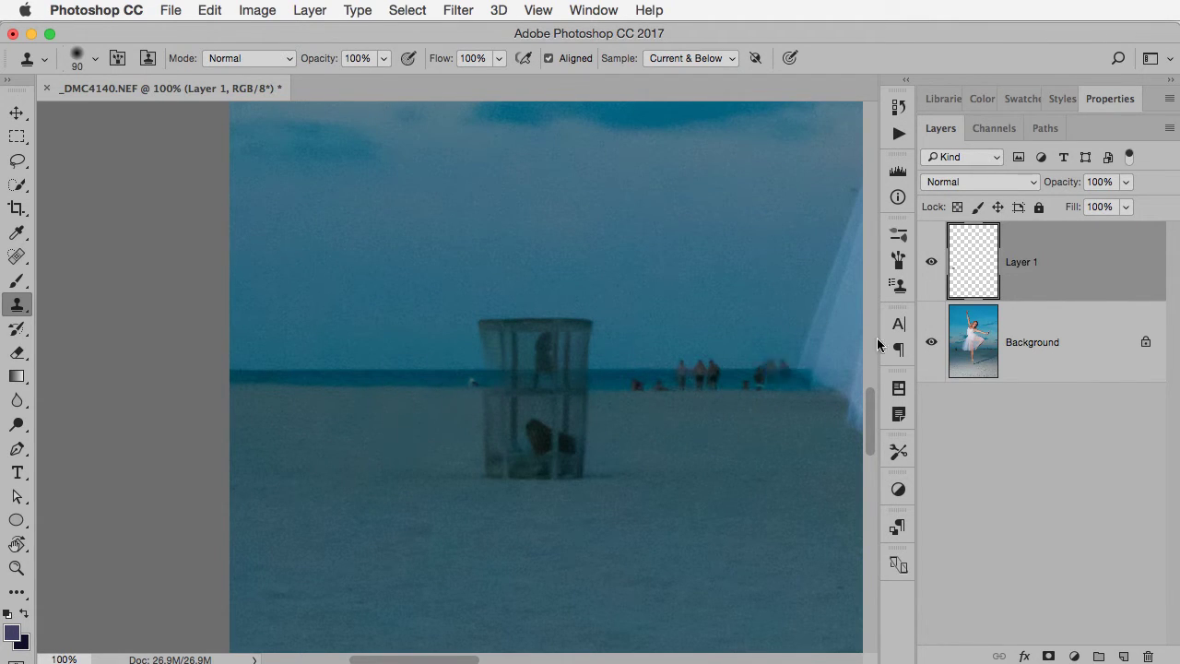
- Toggle Background and Layer 1 visibility to compare the cloned patch with the original
left_click(932, 342)
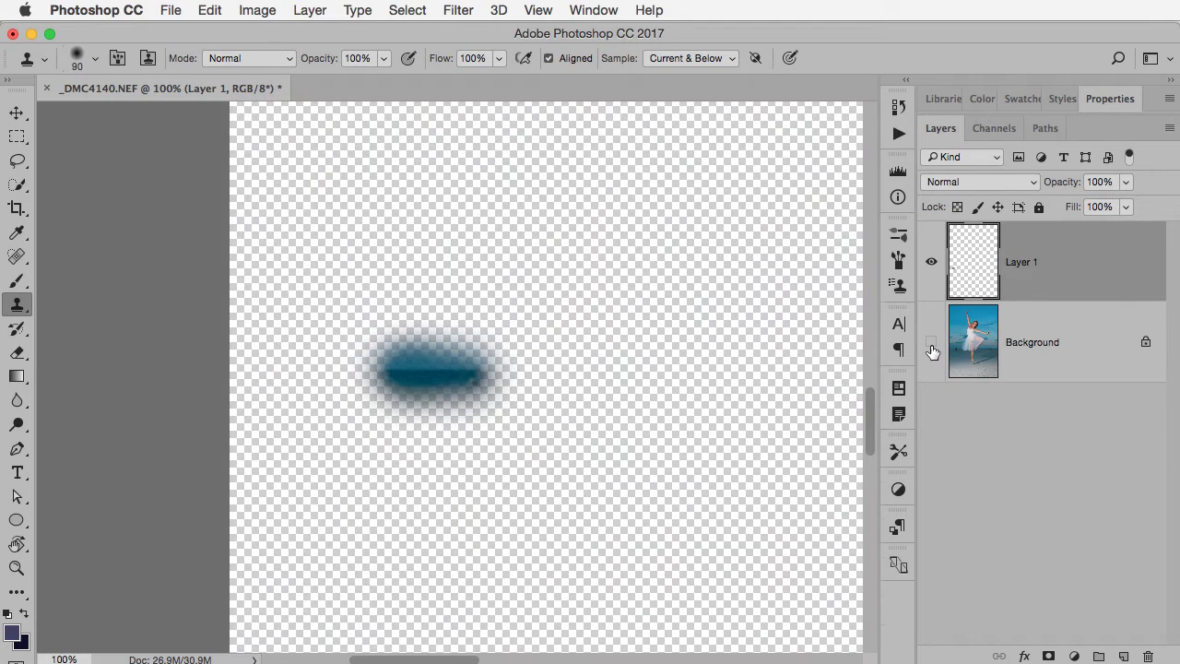
left_click(932, 342)
left_click(932, 262)
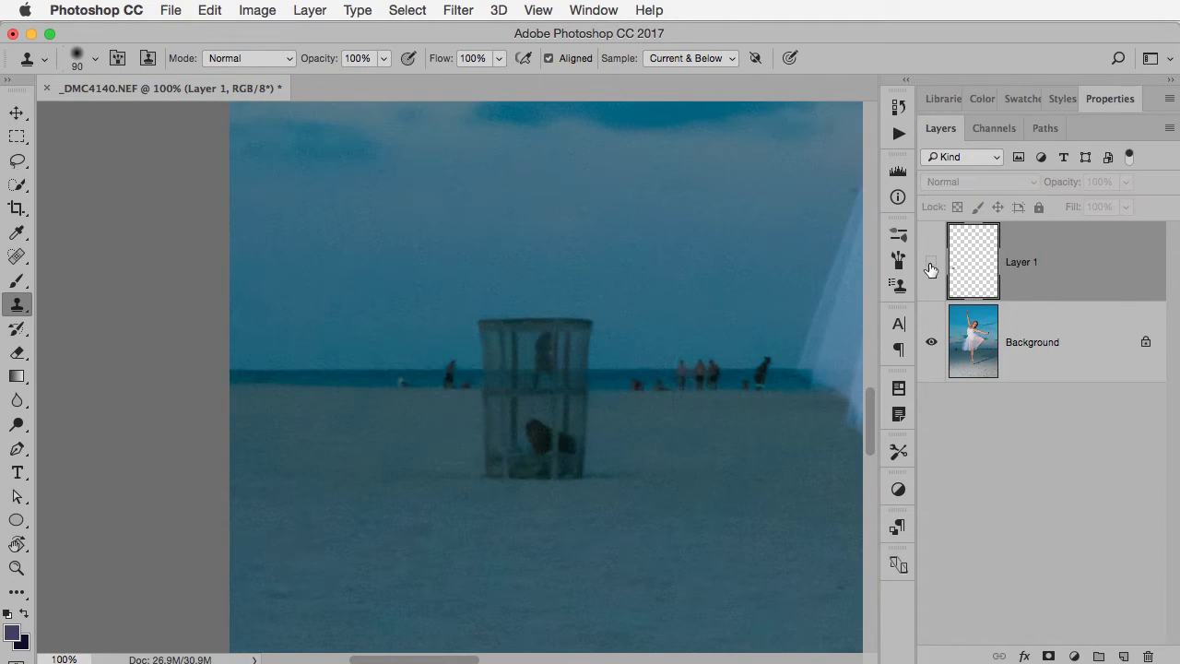
left_click(931, 263)
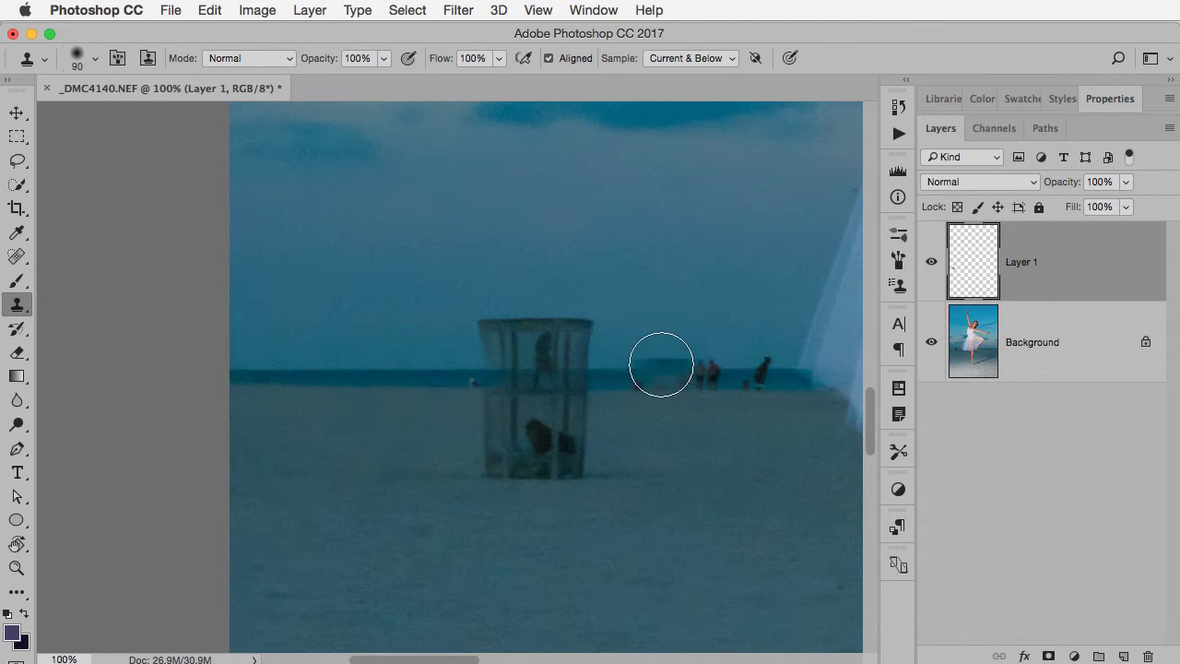
- Clone horizon over the small shoreline figures right of the trash can
left_click_drag(650, 361, 644, 367)
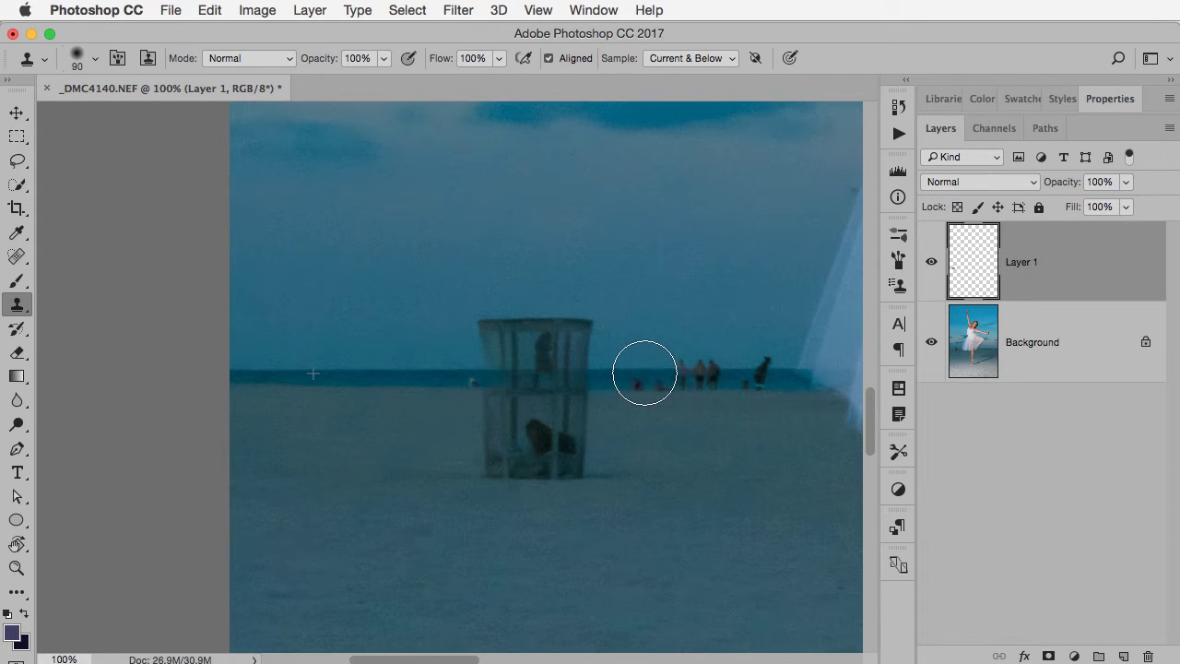
left_click_drag(644, 373, 698, 376)
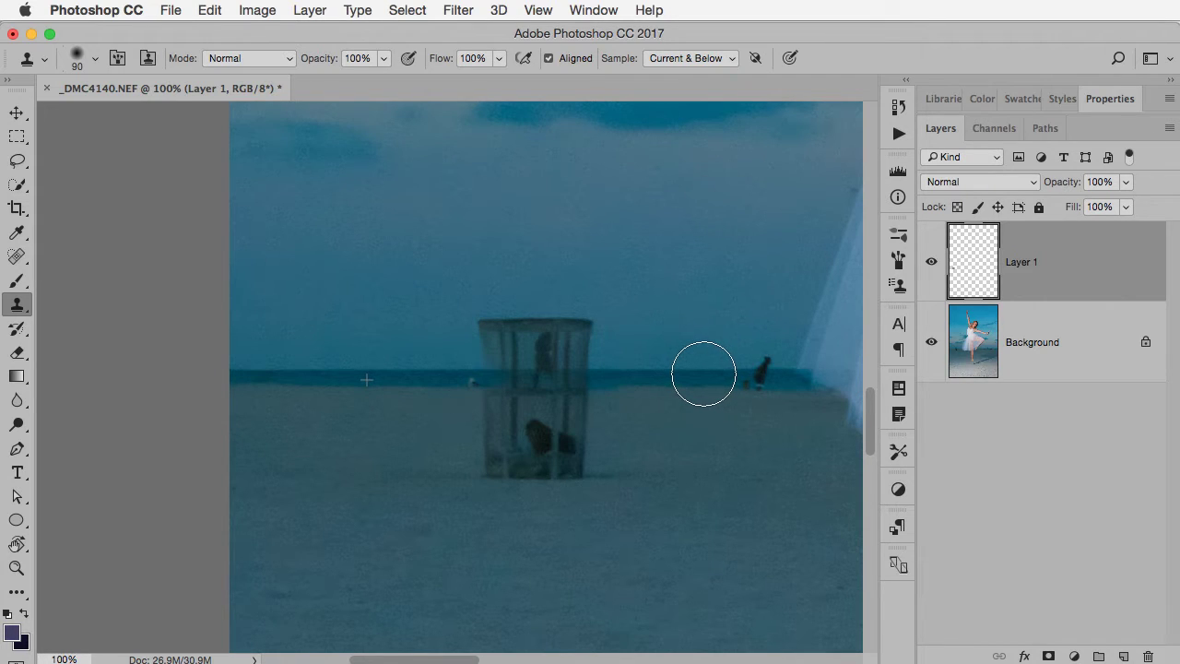
left_click_drag(703, 373, 708, 379)
- Paint out the dark figure on the right horizon, undoing and repainting the stroke
mouse_move(707, 372)
left_mouse_down()
mouse_move(833, 361)
mouse_move(829, 380)
left_mouse_up()
key("super+z")
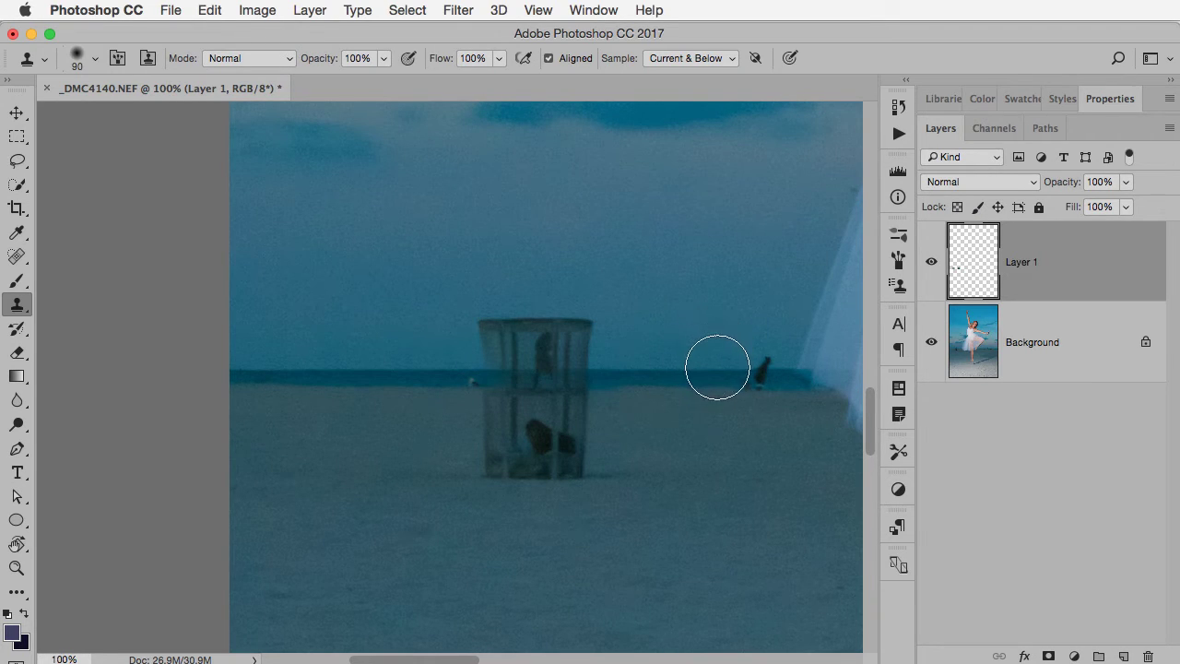
left_click_drag(716, 372, 753, 374)
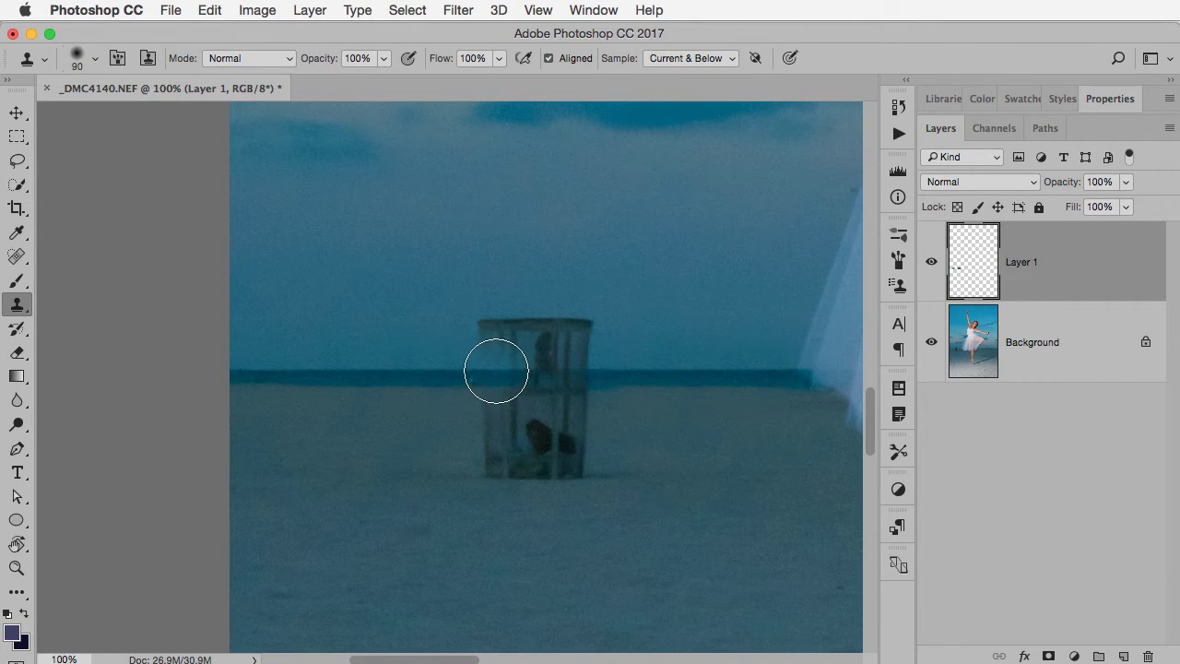
- Clone over the trash can's left side, then resample the horizon and paint out the post
mouse_move(496, 370)
left_mouse_down()
mouse_move(496, 484)
mouse_move(498, 305)
mouse_move(489, 485)
mouse_move(486, 451)
mouse_move(506, 488)
mouse_move(526, 307)
mouse_move(529, 489)
mouse_move(541, 299)
mouse_move(532, 483)
left_mouse_up()
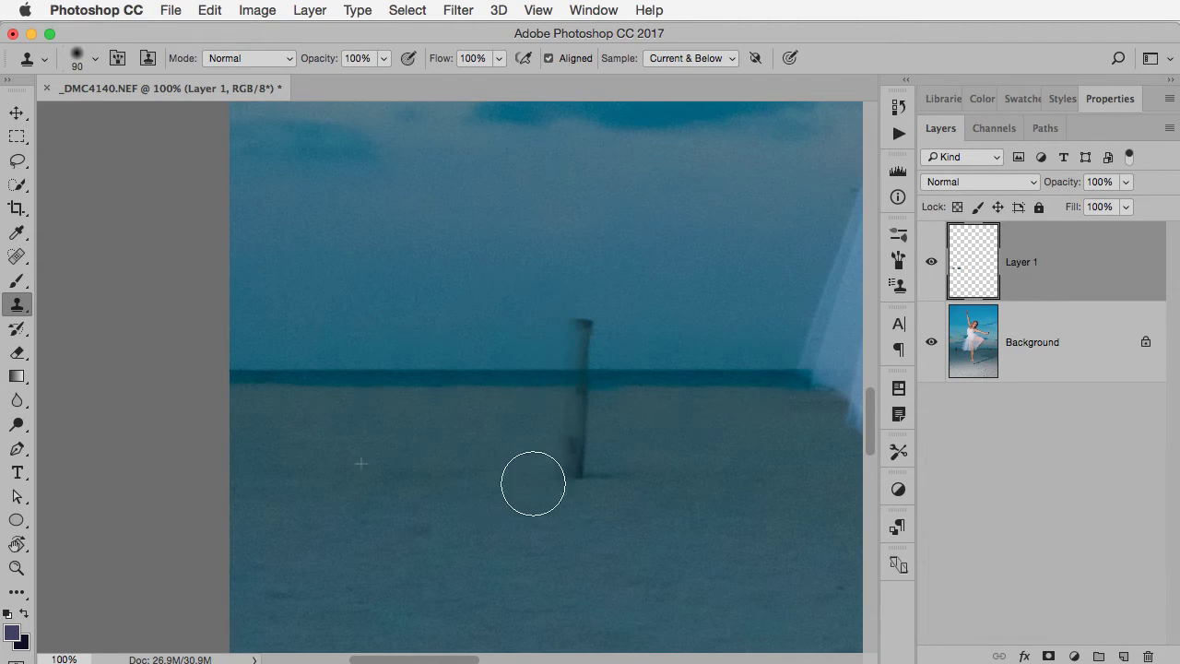
left_click(685, 371, "alt")
mouse_move(640, 372)
left_mouse_down()
mouse_move(578, 370)
mouse_move(582, 322)
mouse_move(572, 435)
mouse_move(587, 474)
left_mouse_up()
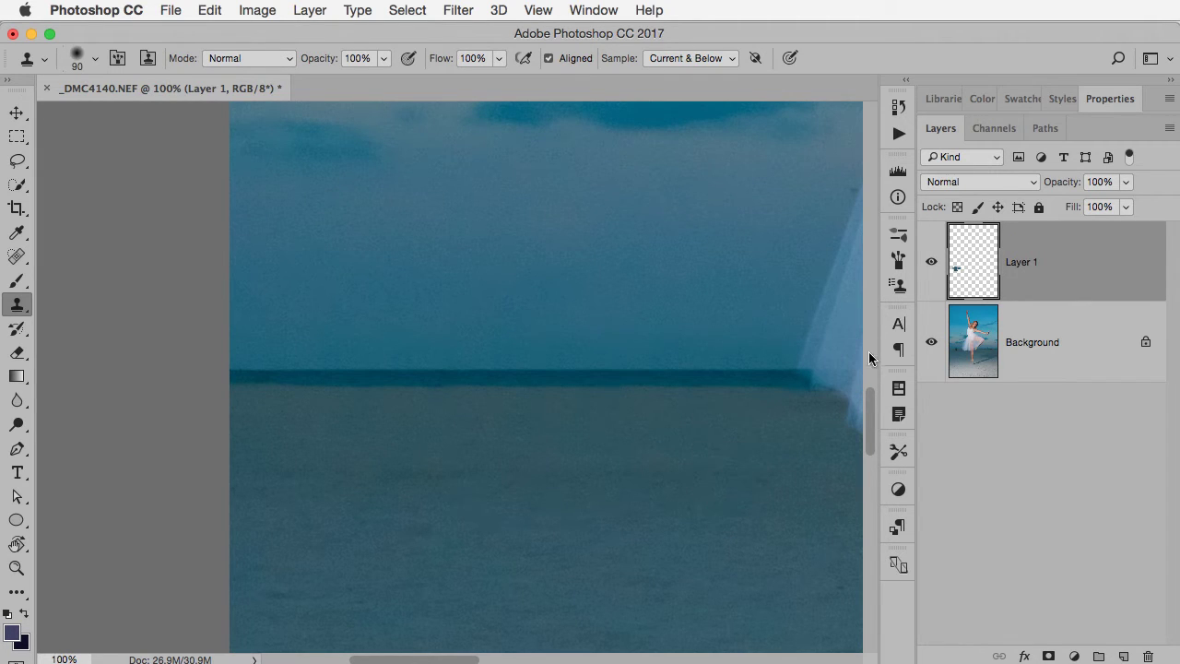
- Hide the Background to check the cloned strokes, undoing a stray test dab
left_click(931, 342)
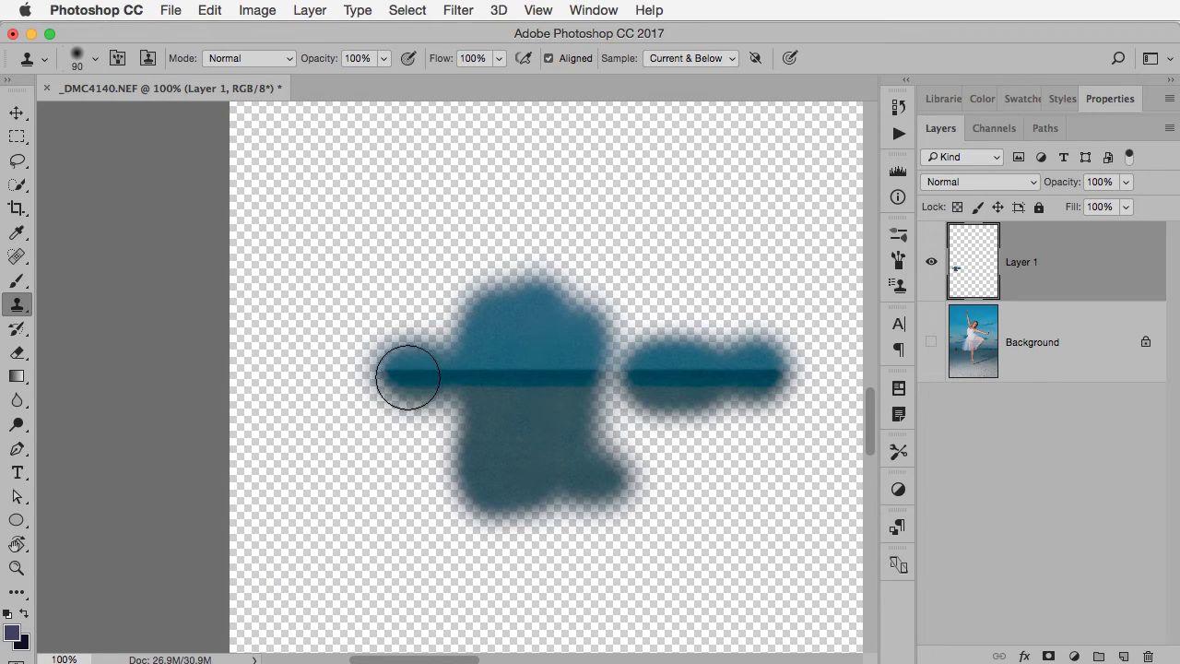
left_click(413, 410)
key("super+z")
- Undo all clone strokes until the trash can returns, then open Clone Source and set a new beach source
left_click(932, 342)
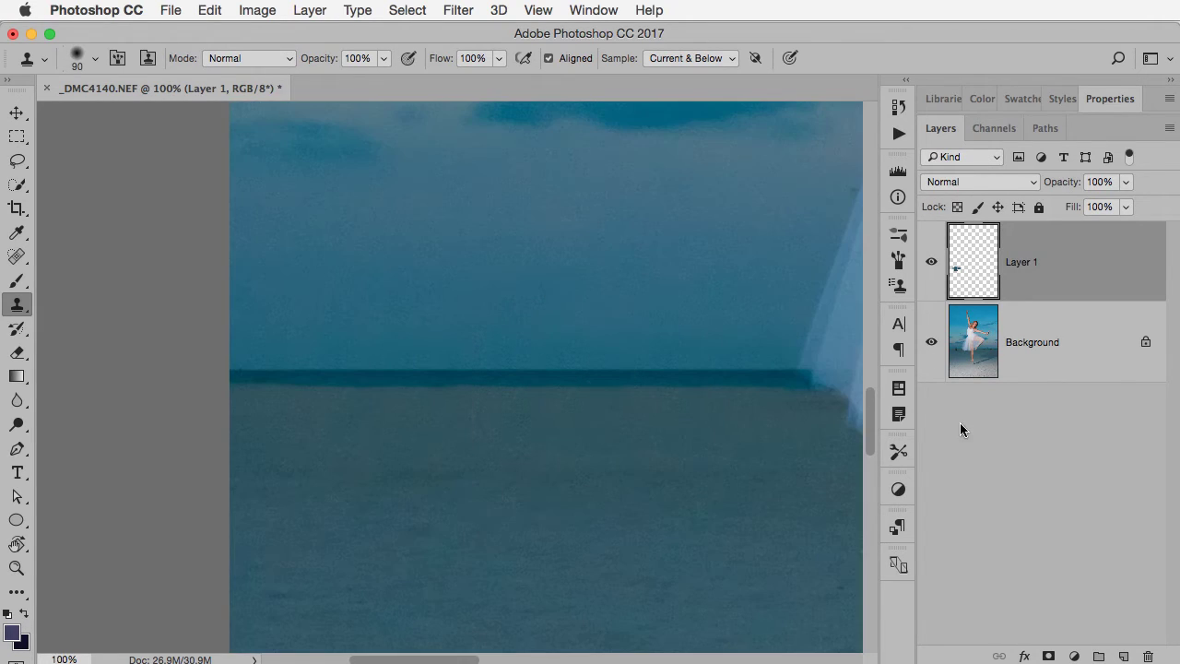
key("super+z")
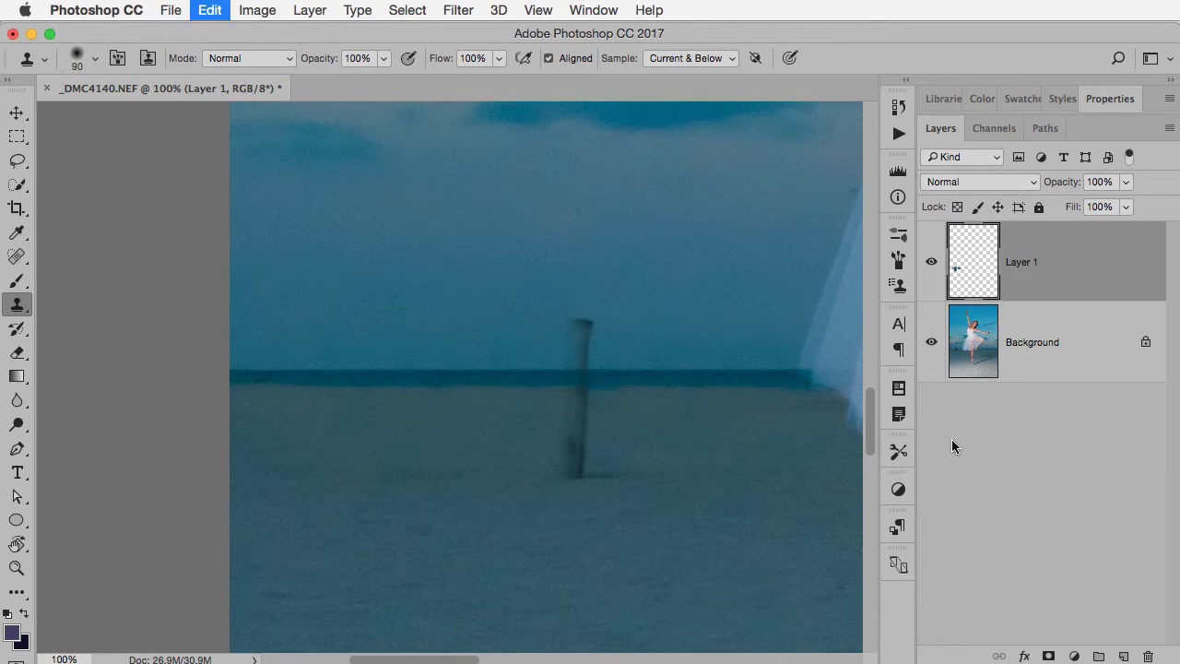
key("alt+super+z")
key("alt+super+z")
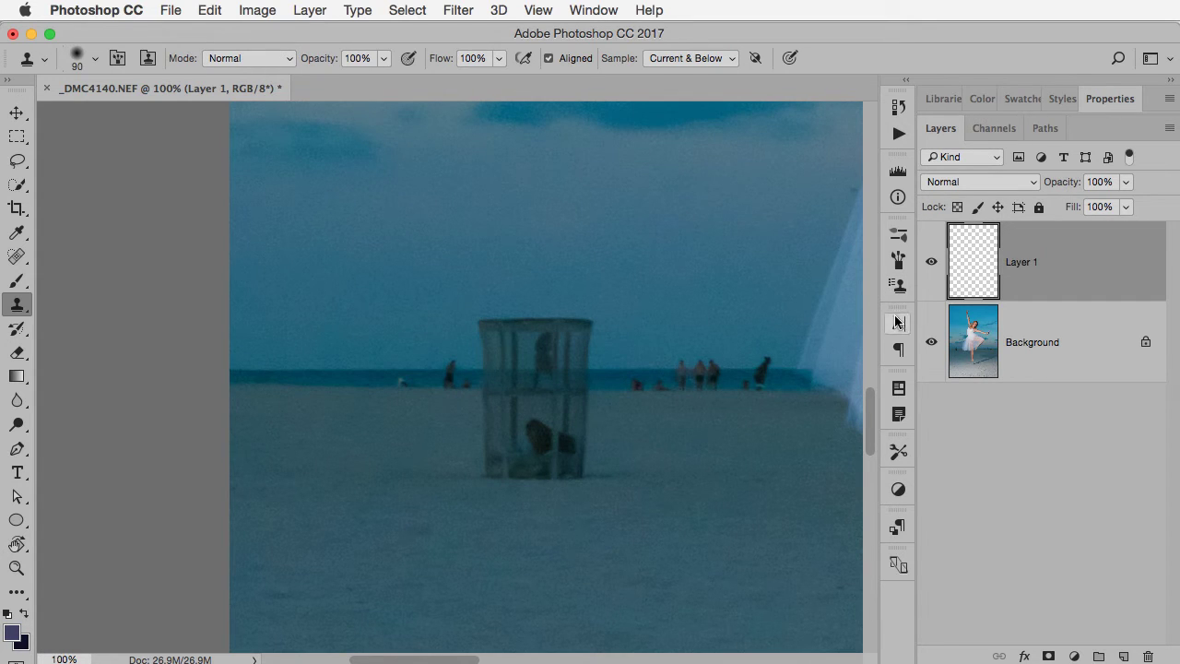
left_click(899, 287)
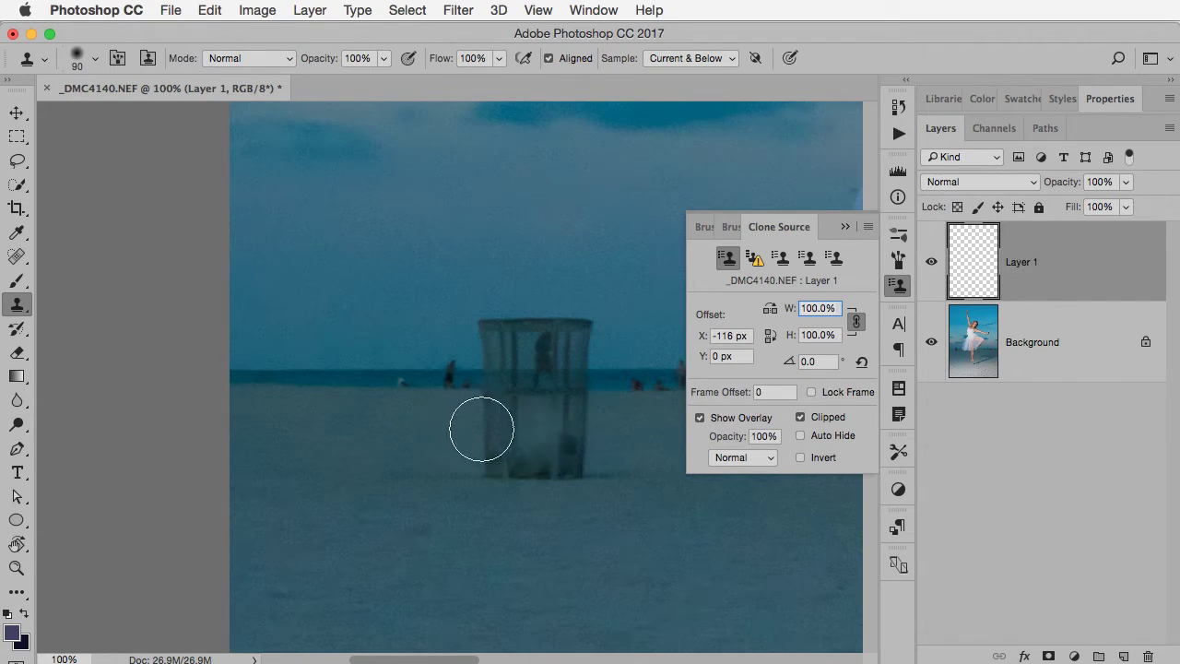
left_click(291, 375, "alt")
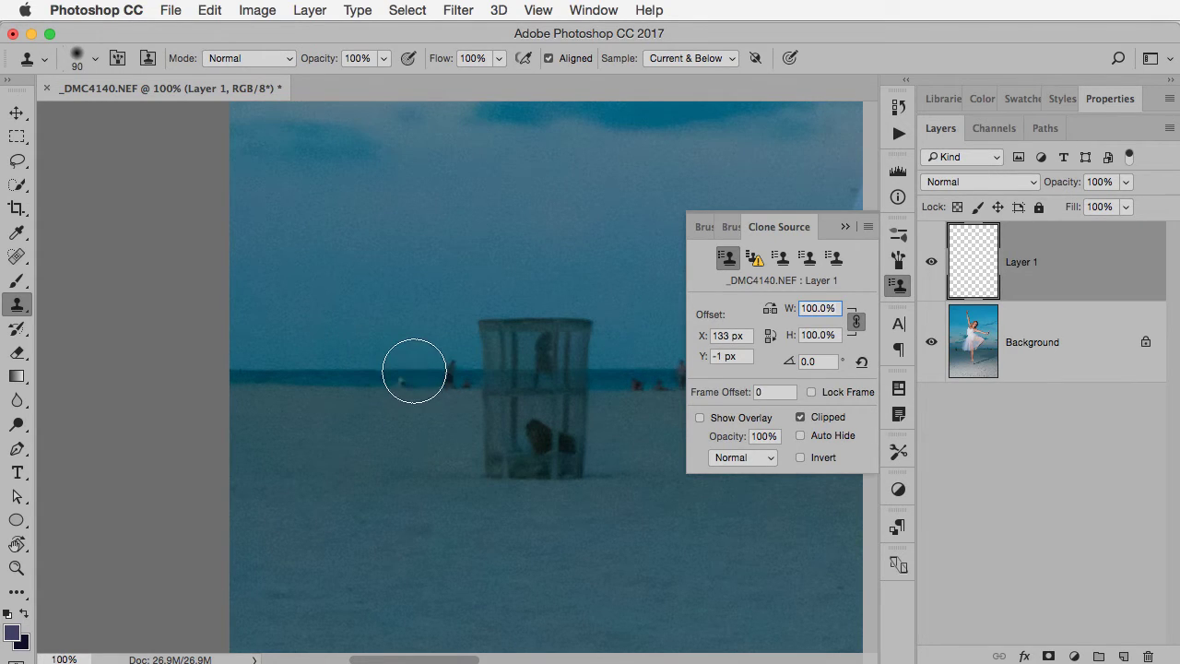
- Paint a test clone stroke across the horizon near the trash can
mouse_move(411, 374)
left_mouse_down()
mouse_move(443, 366)
mouse_move(448, 378)
left_mouse_up()
- Sample the horizon, enlarge the brush to 150, and rotate the clone source to 5.3°
left_click(331, 371, "alt")
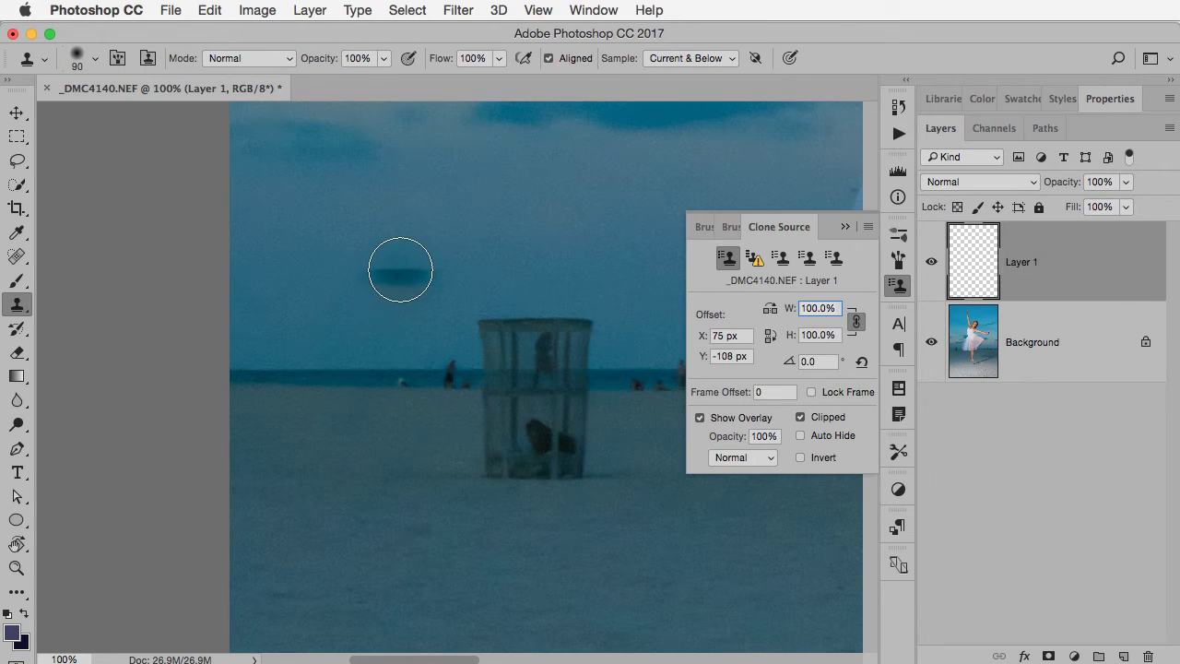
key("bracketright")
key("bracketright")
key("bracketright")
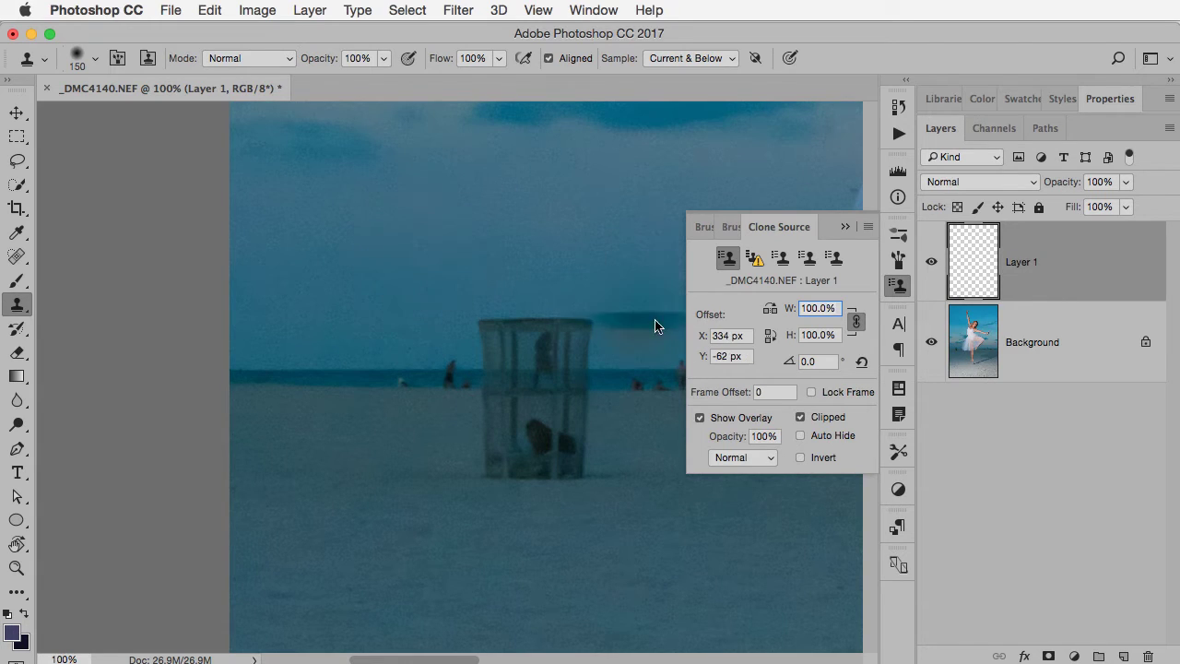
left_click_drag(789, 364, 789, 365)
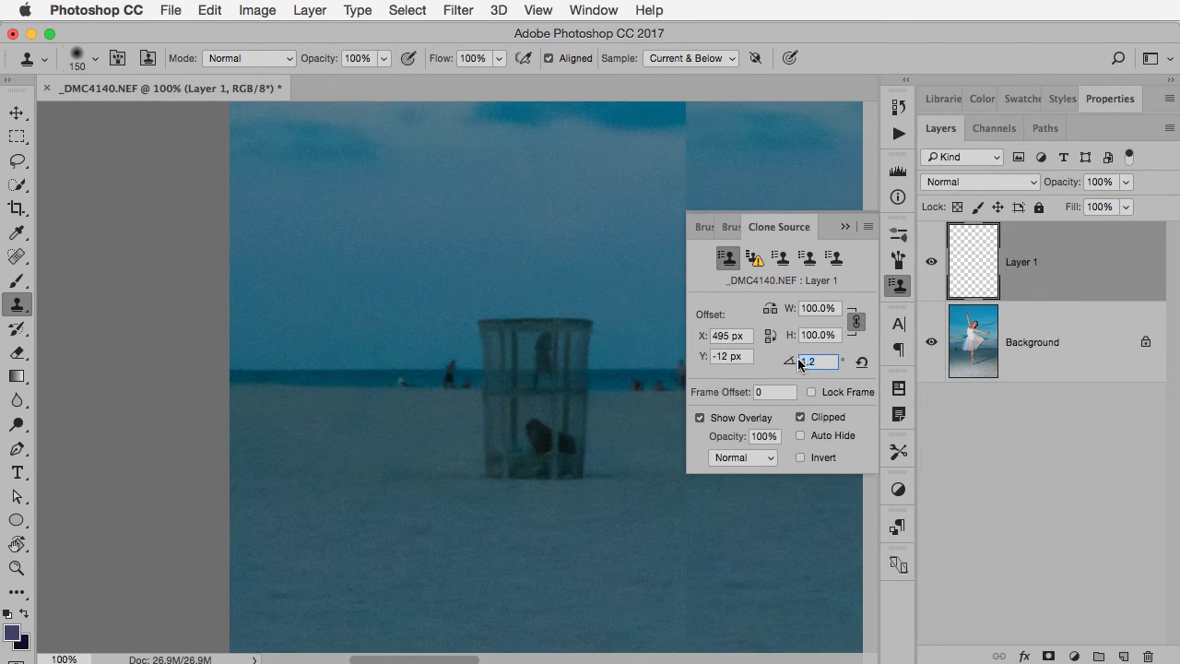
type("2.1")
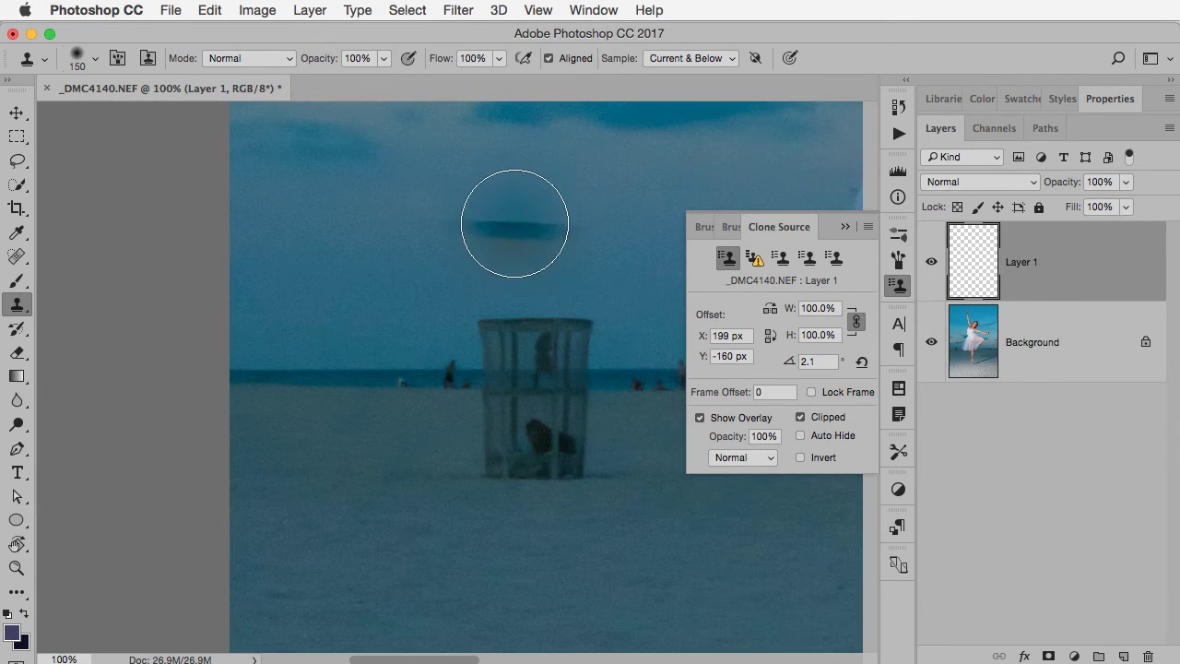
left_click_drag(786, 363, 820, 366)
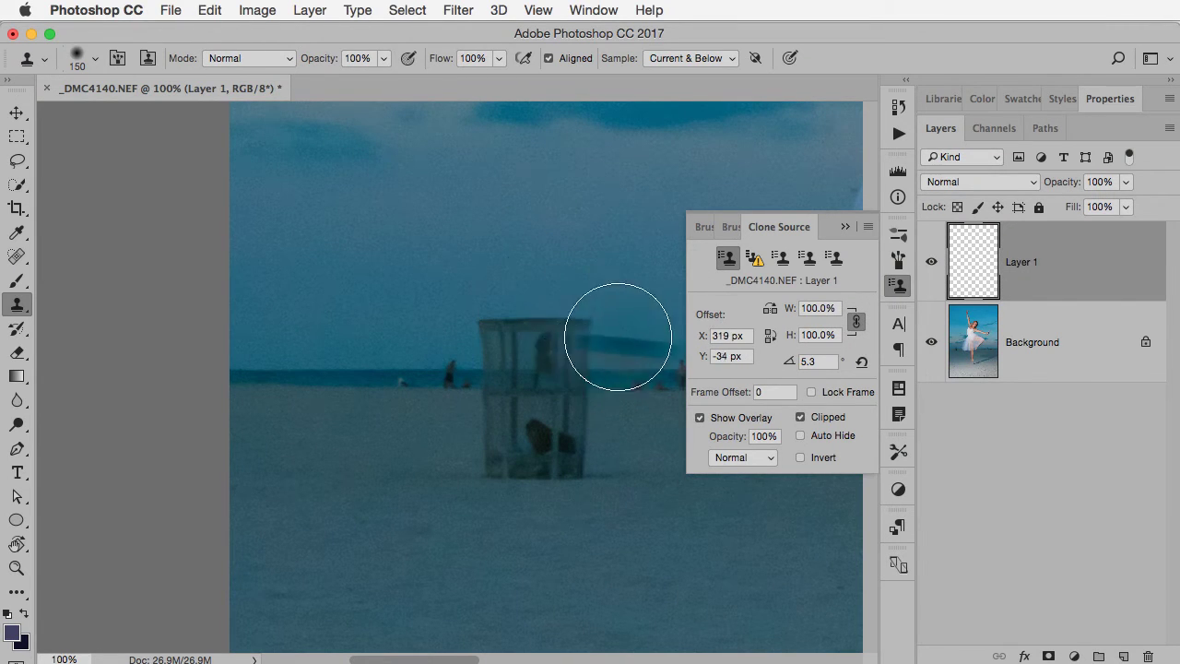
- Reset clone rotation to 0, shrink the brush to 35, and paint horizon over the right-side figures
left_click(863, 364)
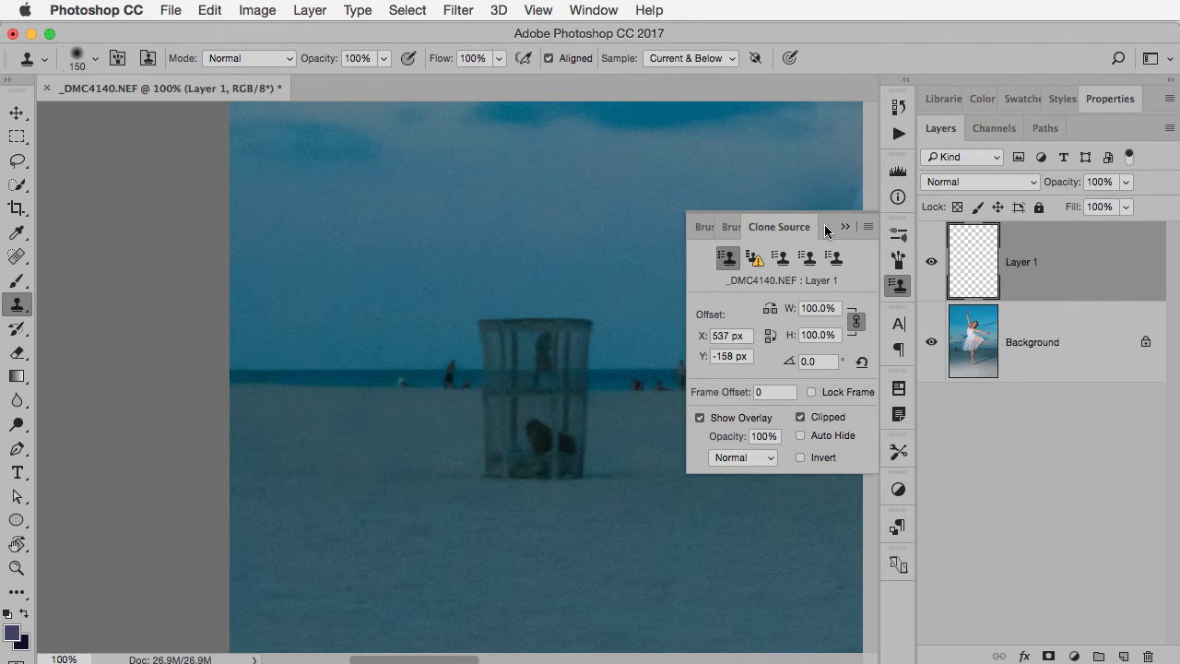
left_click(843, 228)
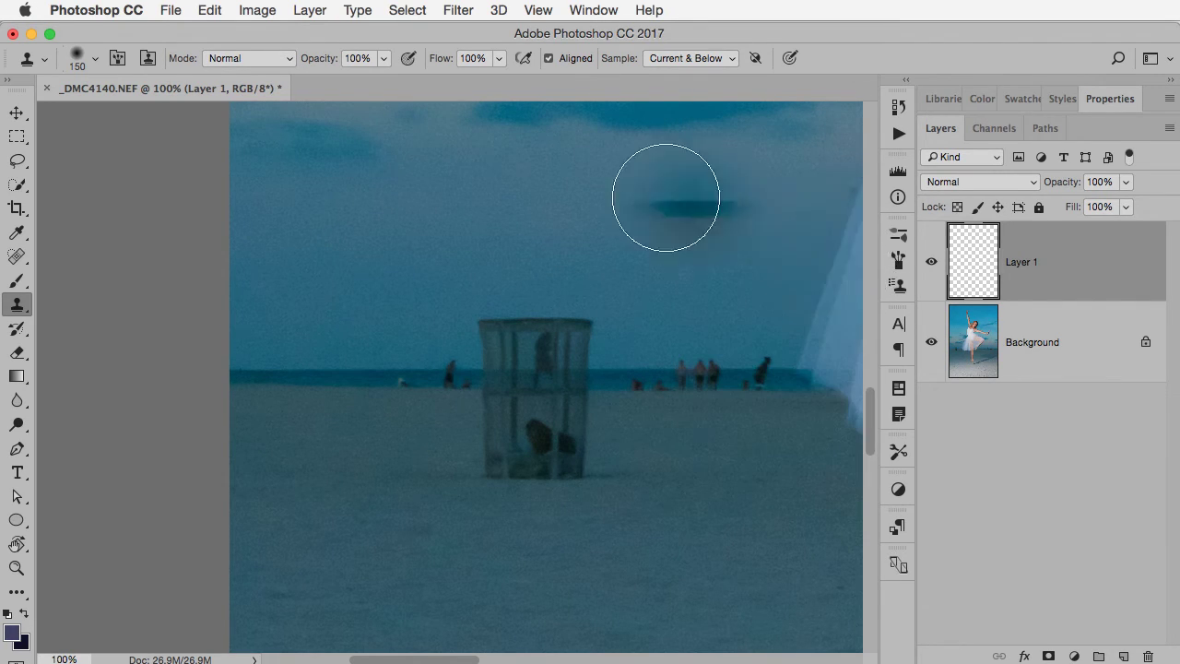
left_click_drag(516, 238, 483, 260)
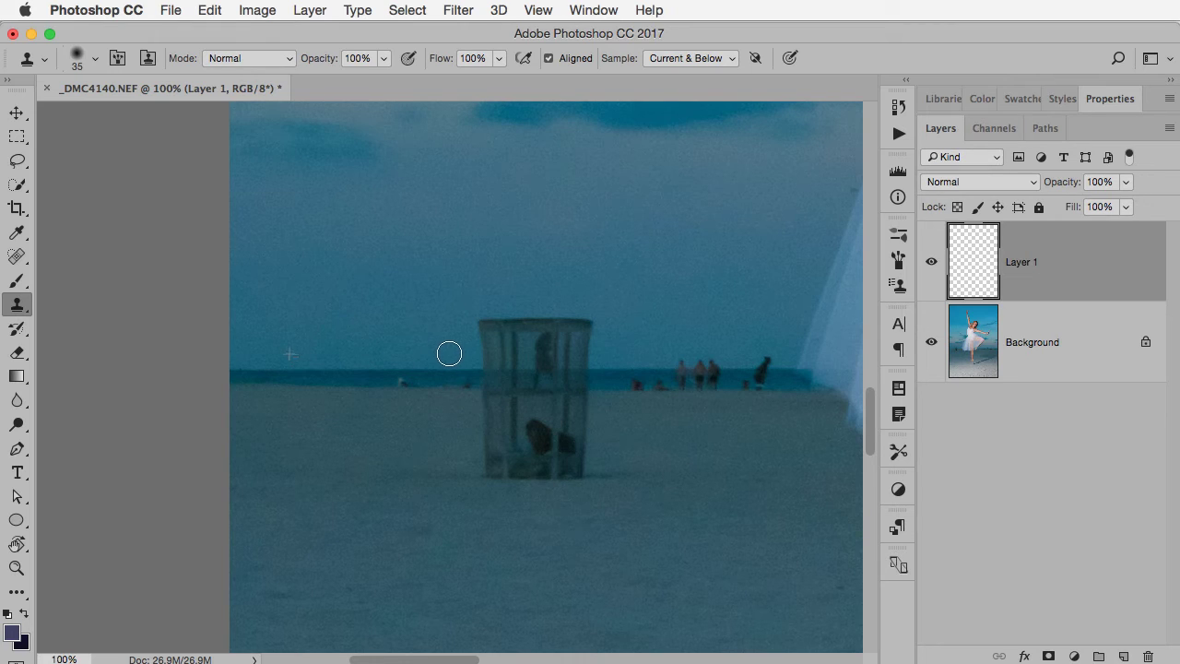
left_click(450, 350)
mouse_move(636, 359)
left_mouse_down()
mouse_move(648, 364)
mouse_move(598, 360)
left_mouse_up()
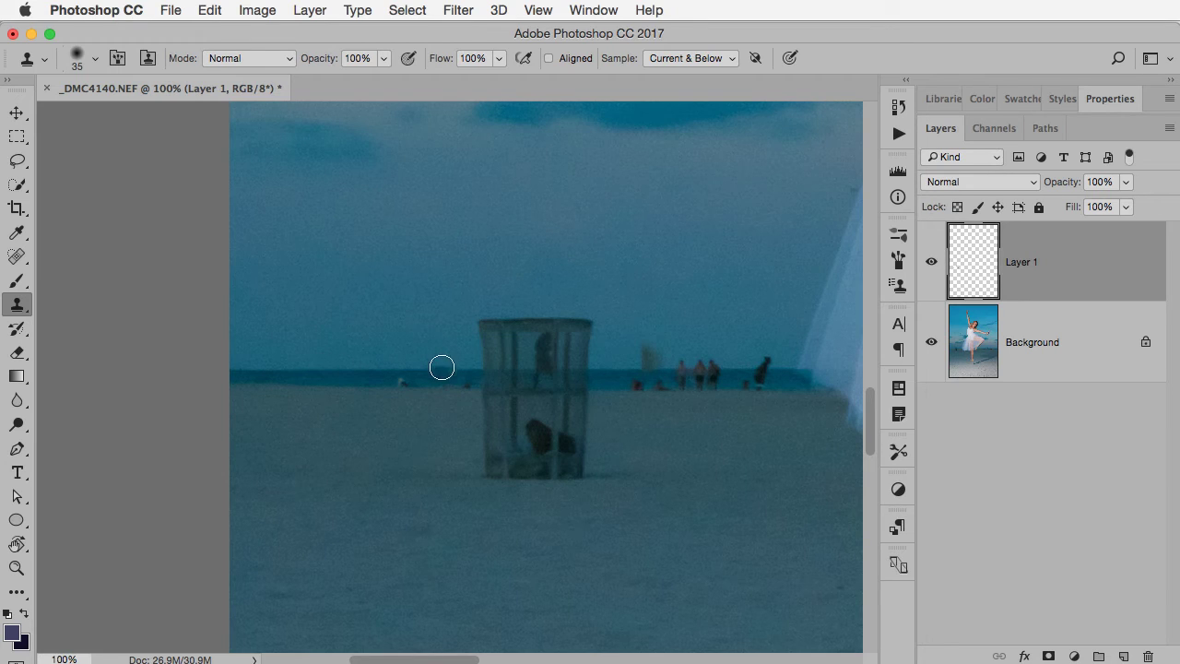
- Clone clean horizon over the remaining small beachgoers right of the trash can
mouse_move(444, 371)
left_mouse_down()
mouse_move(466, 384)
mouse_move(445, 370)
left_mouse_up()
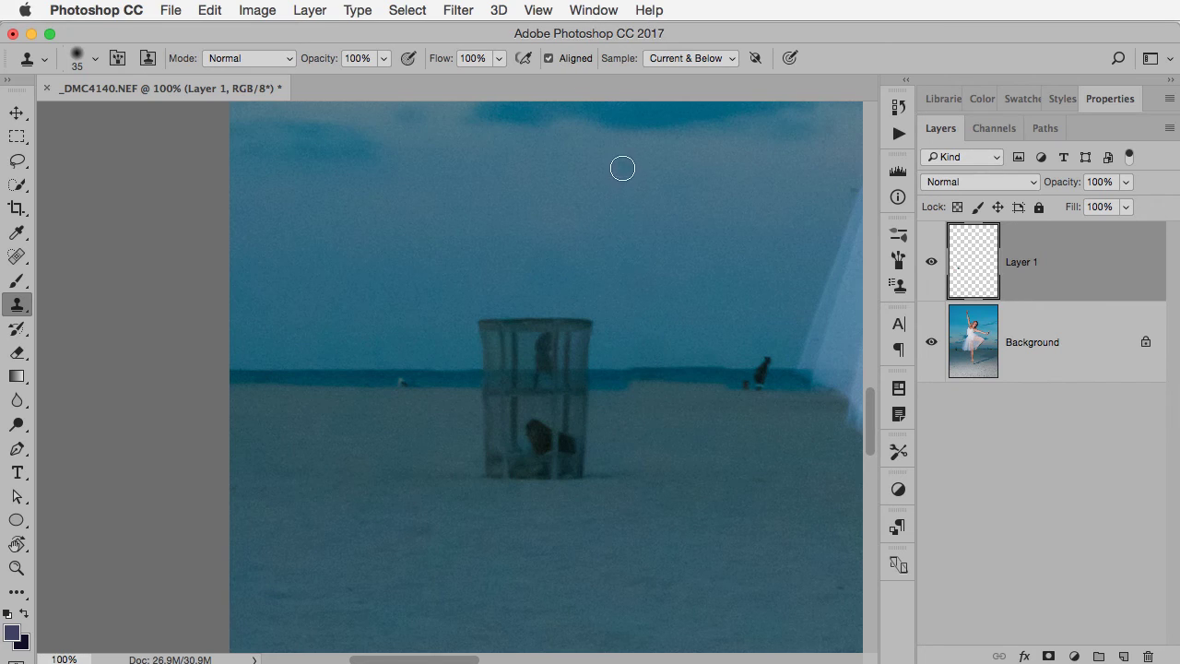
- Keep sampling on Current & Below and show the Clone Source panel with offset 418 px, -3 px, 0°
left_click(699, 61)
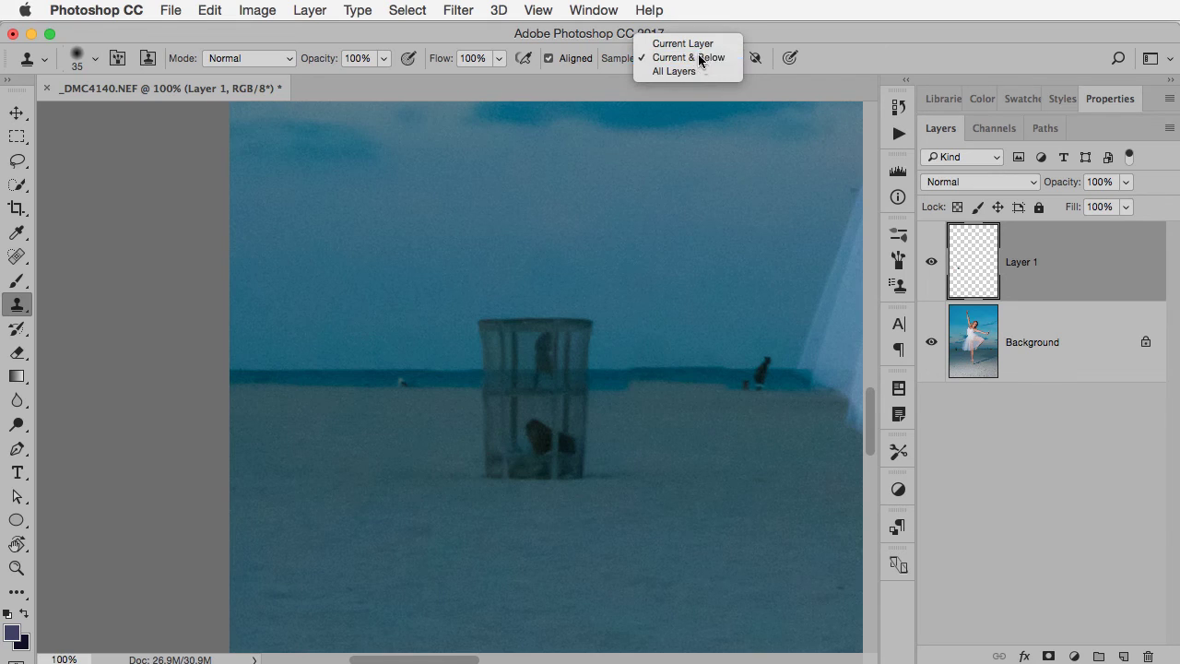
left_click(705, 59)
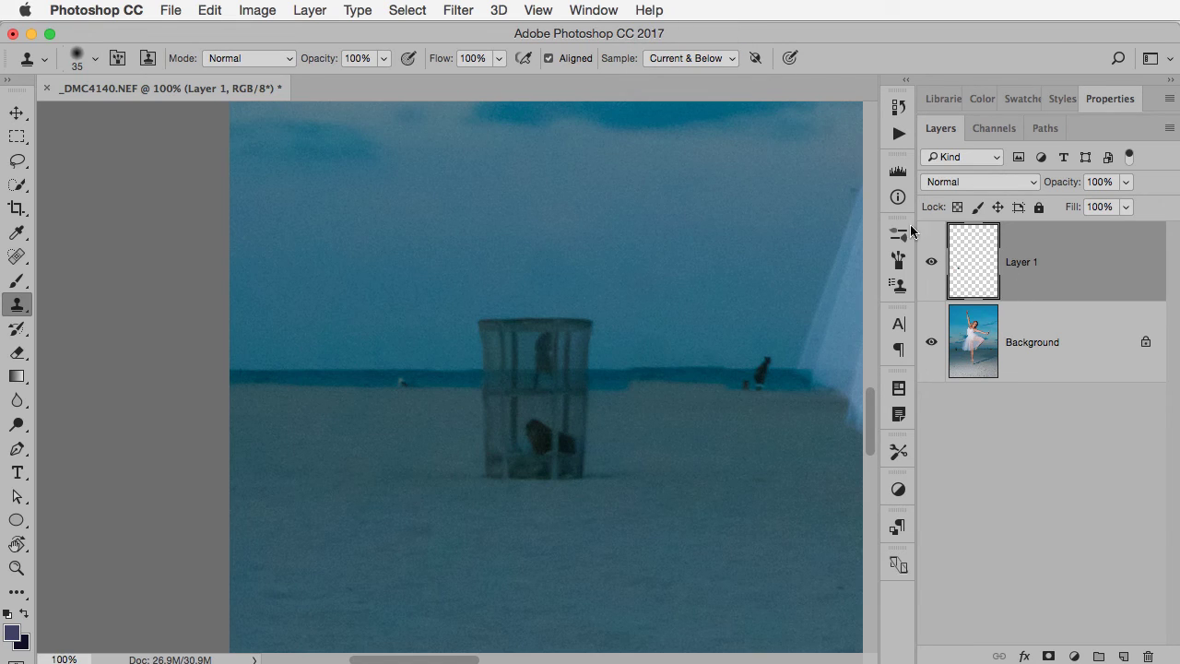
left_click(903, 288)
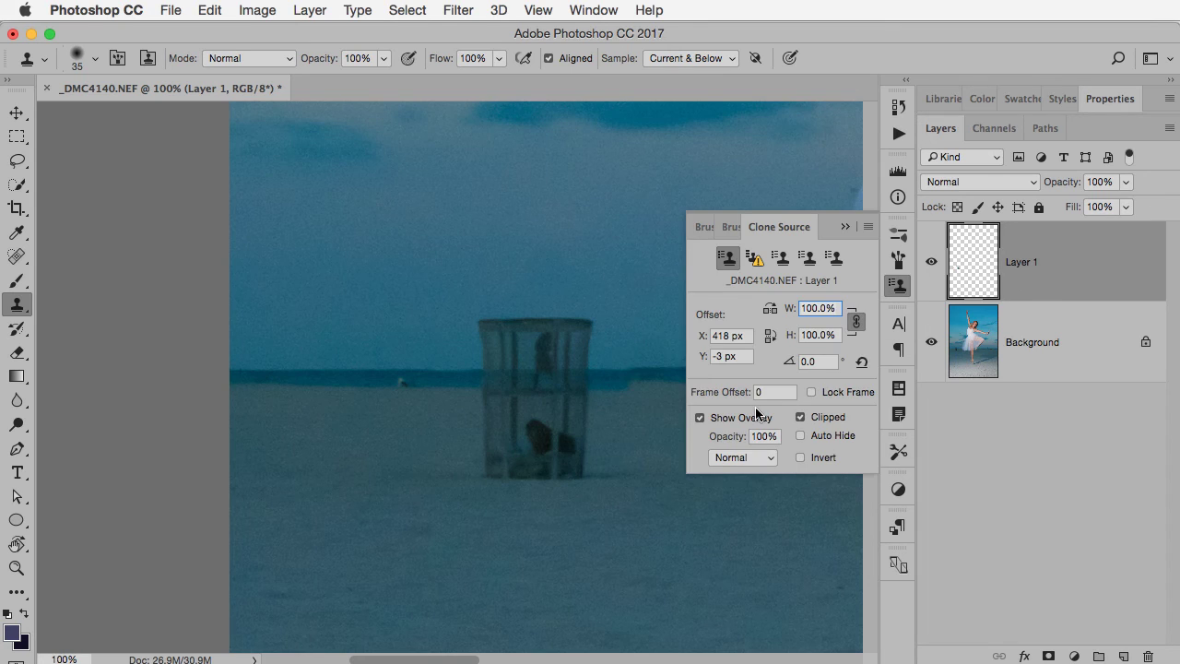